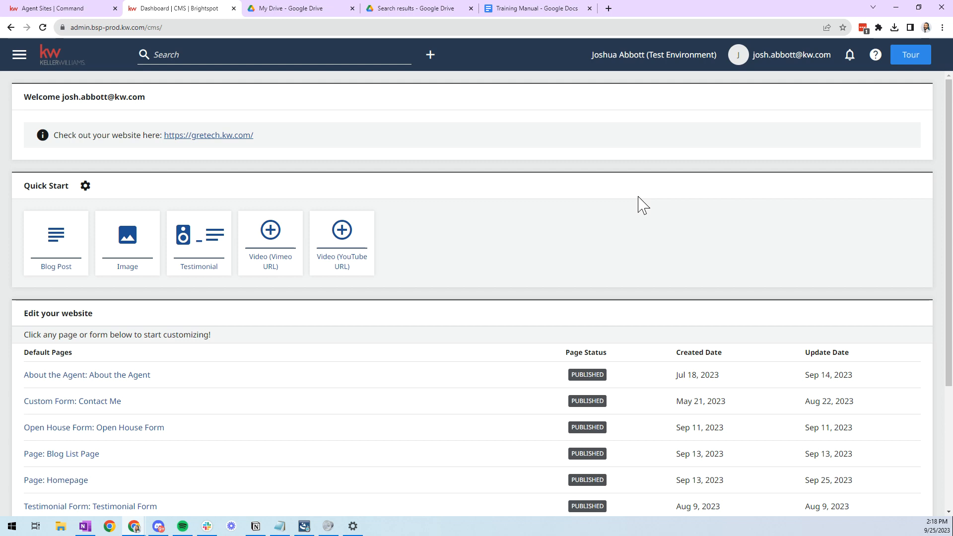
scroll(682, 172, "down", 4)
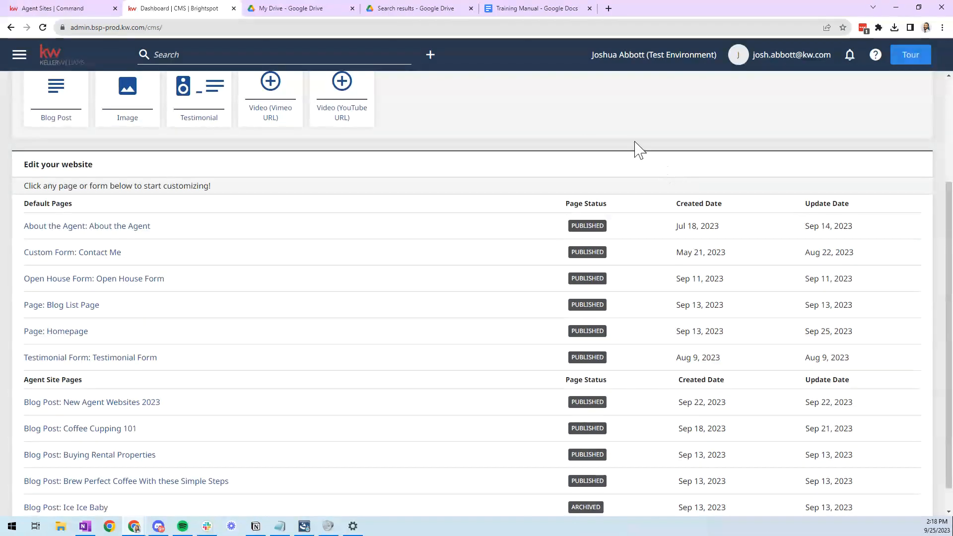
scroll(416, 290, "up", 4)
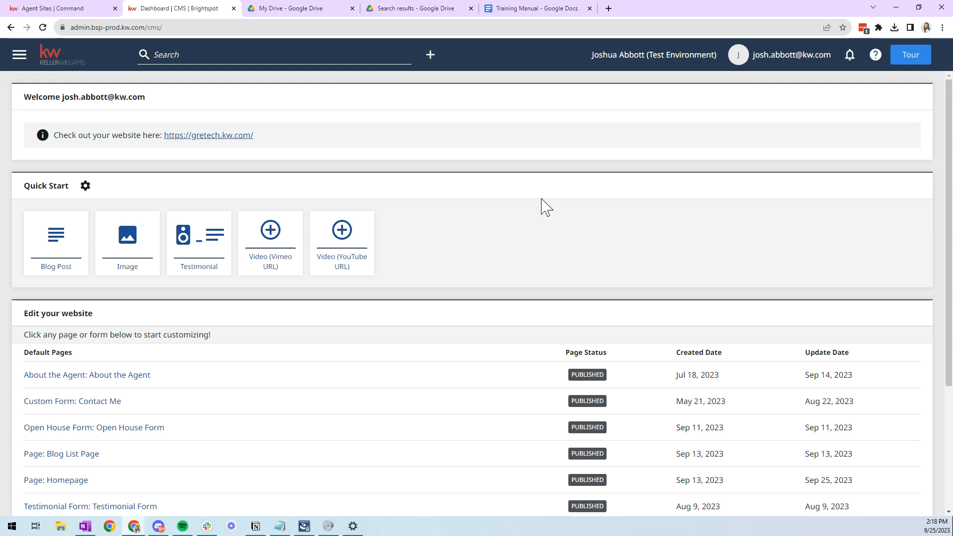
left_click(92, 8)
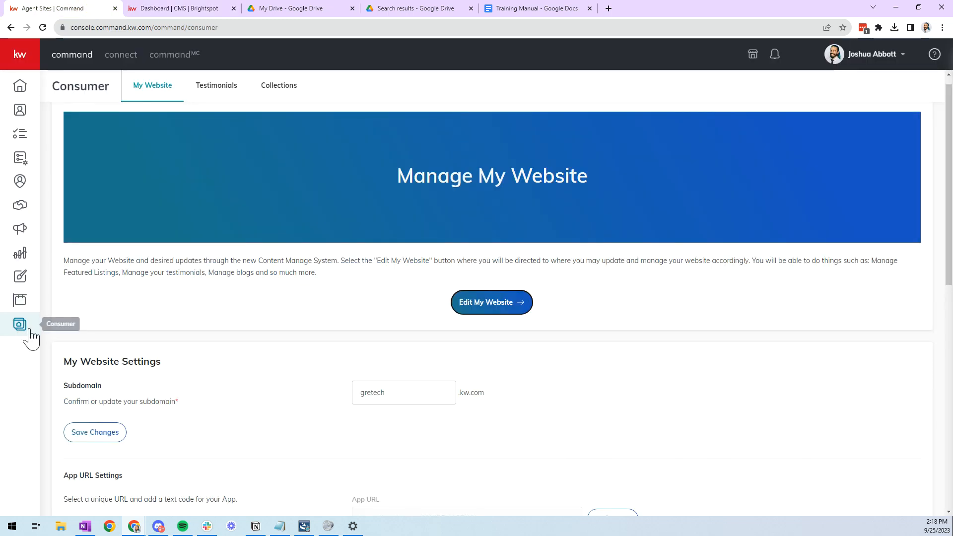
left_click(180, 8)
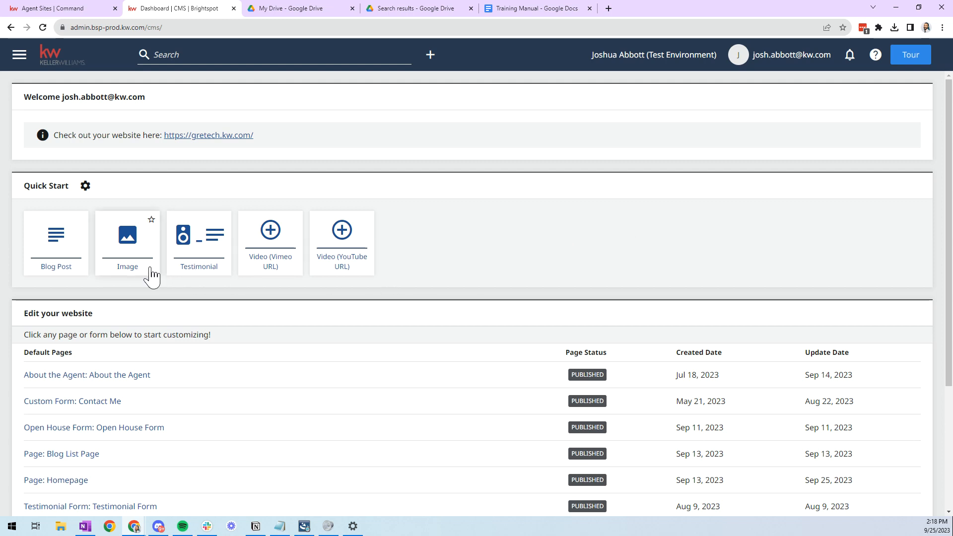
Create a new blog post with the headline "Coffee Extraction Principals"
left_click(48, 243)
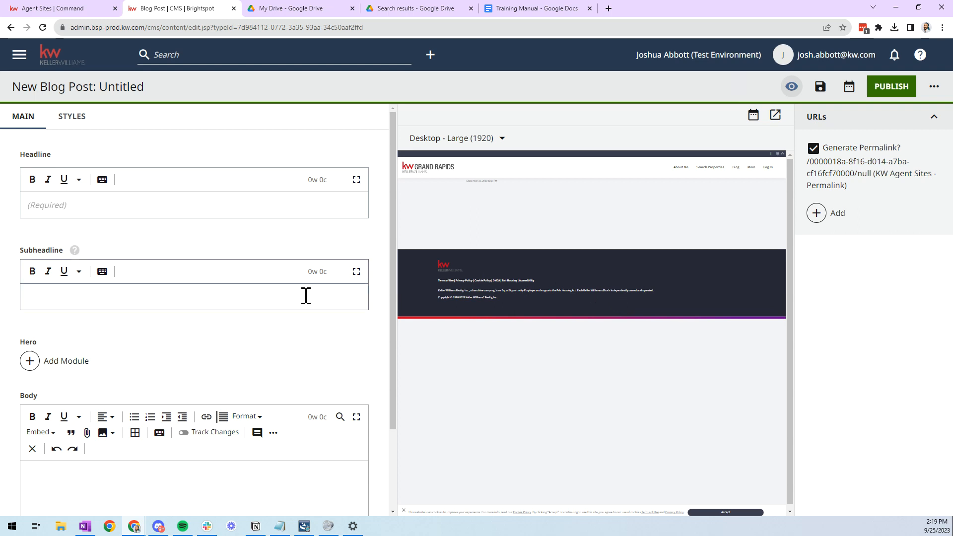
left_click(229, 209)
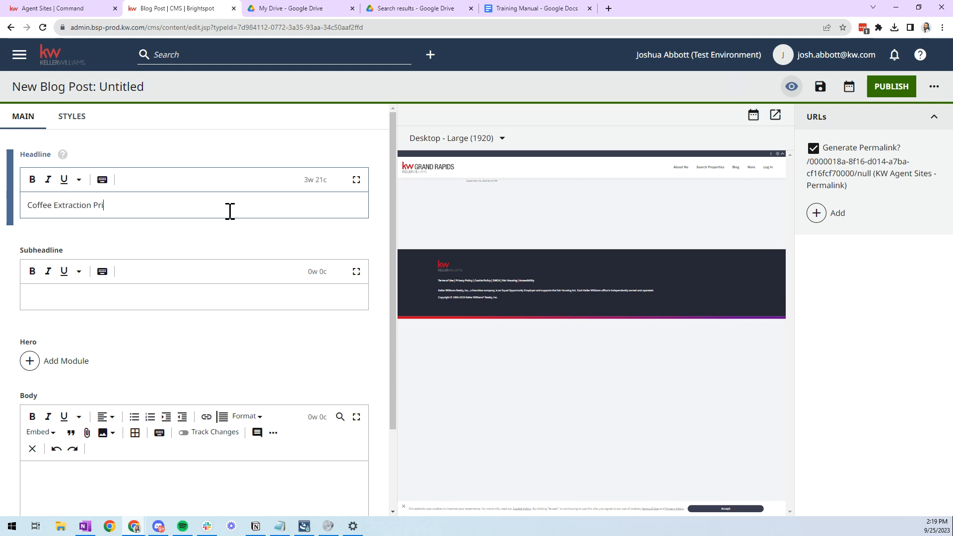
type("als")
key("Tab")
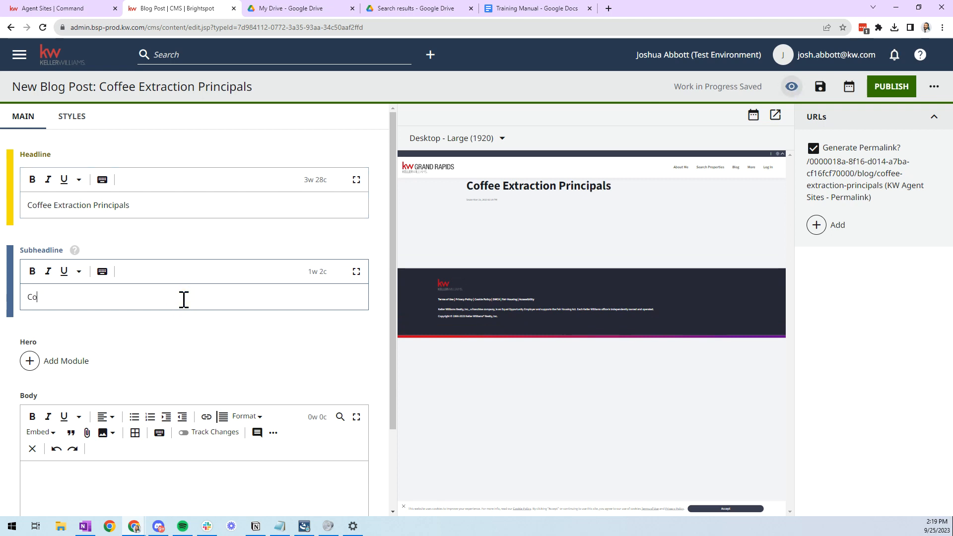
Enter "Coffee is Science" as the blog post's subheadline
type("Coffee is C")
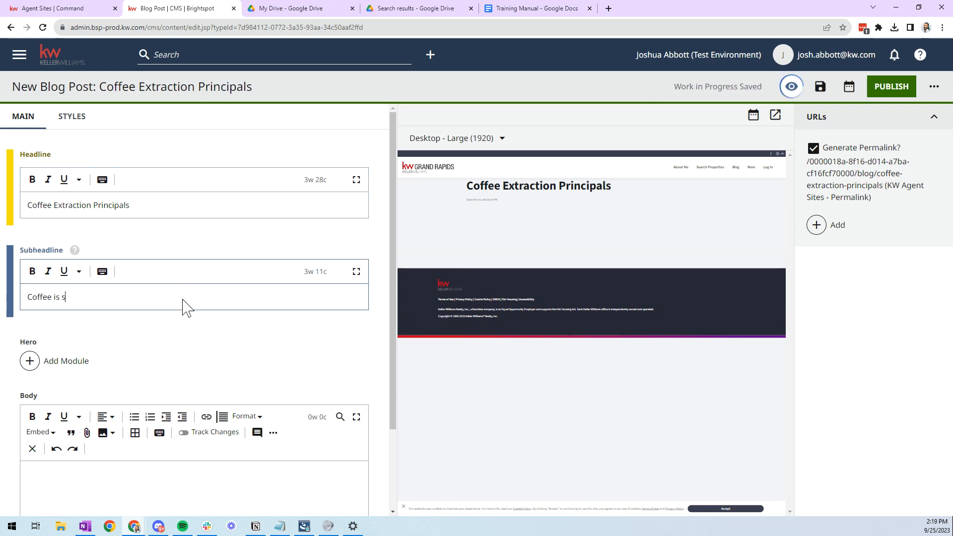
type("cience")
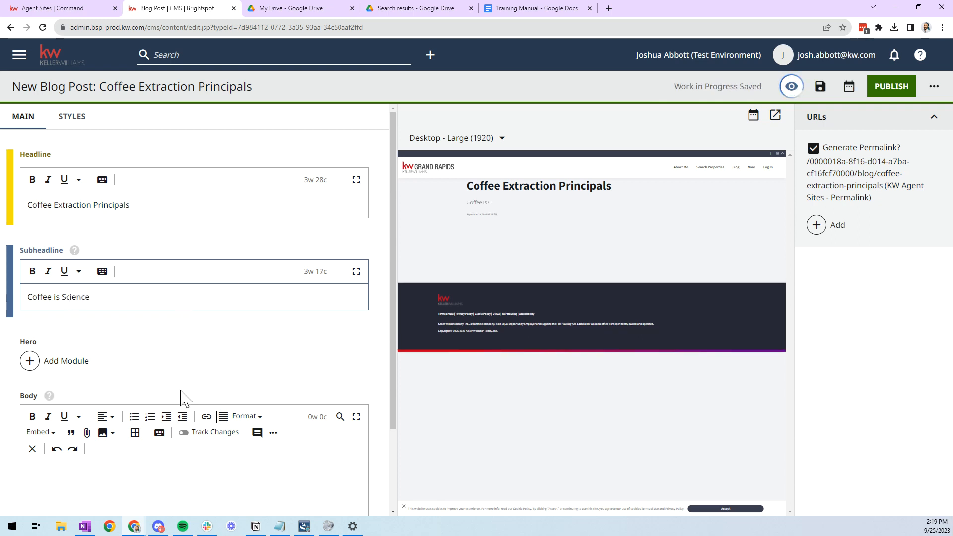
left_click(205, 341)
left_click(295, 333)
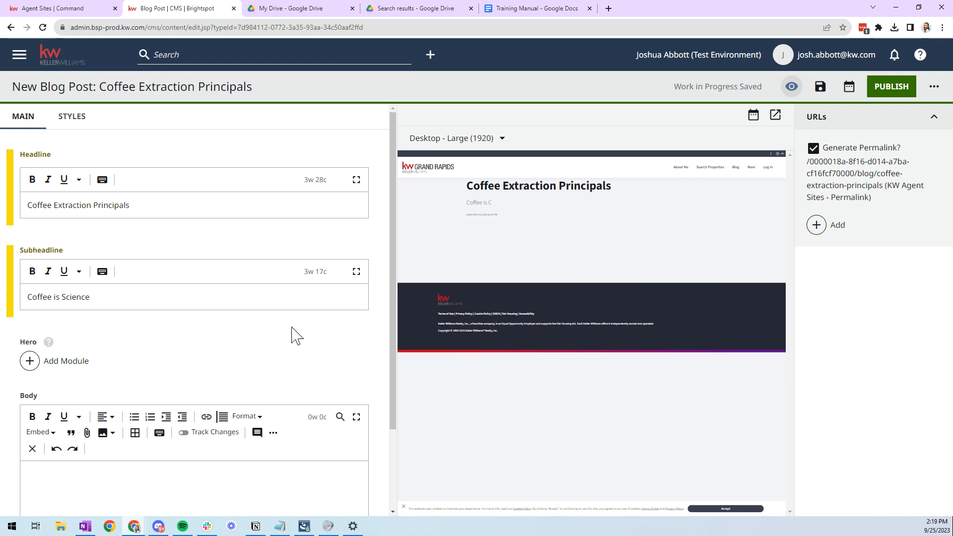
Paste the highlighted Coffee Dialing section from the Training Manual in Google Docs into the blog post's body
scroll(296, 336, "down", 2)
left_click(212, 400)
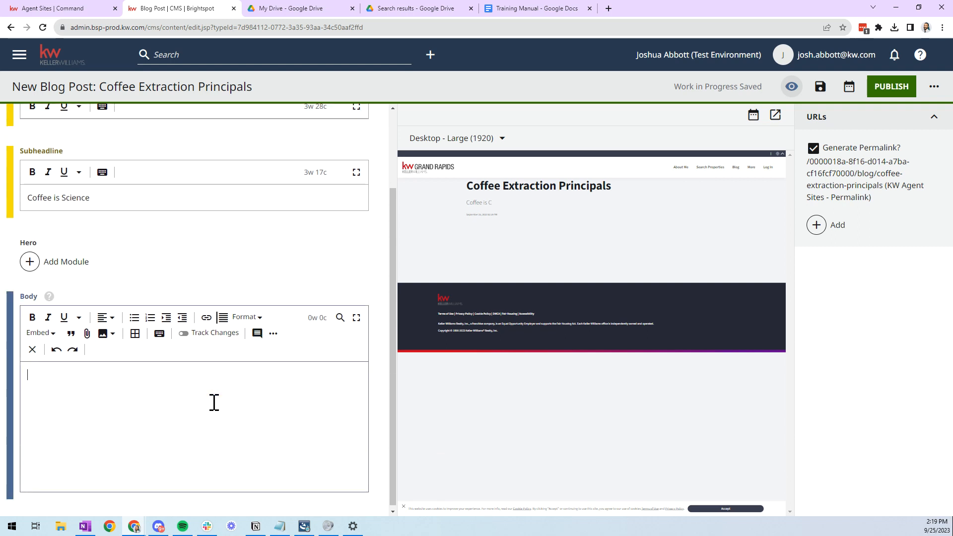
scroll(206, 394, "up", 2)
scroll(162, 392, "down", 2)
left_click(180, 426)
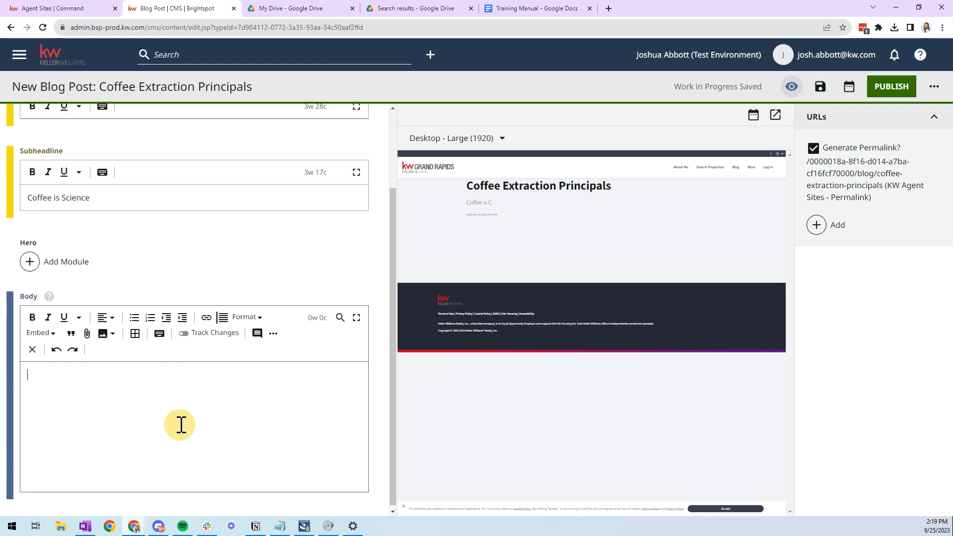
left_click(530, 10)
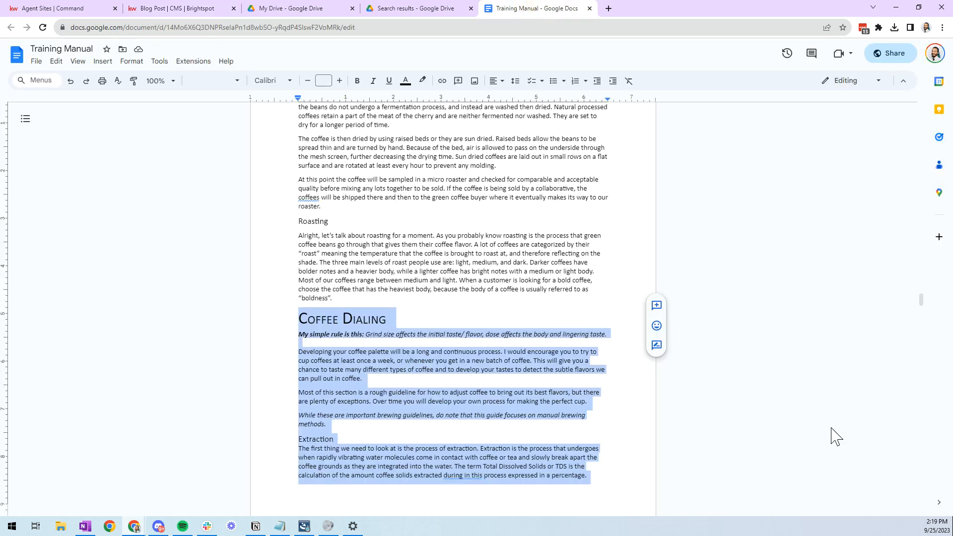
left_click(199, 9)
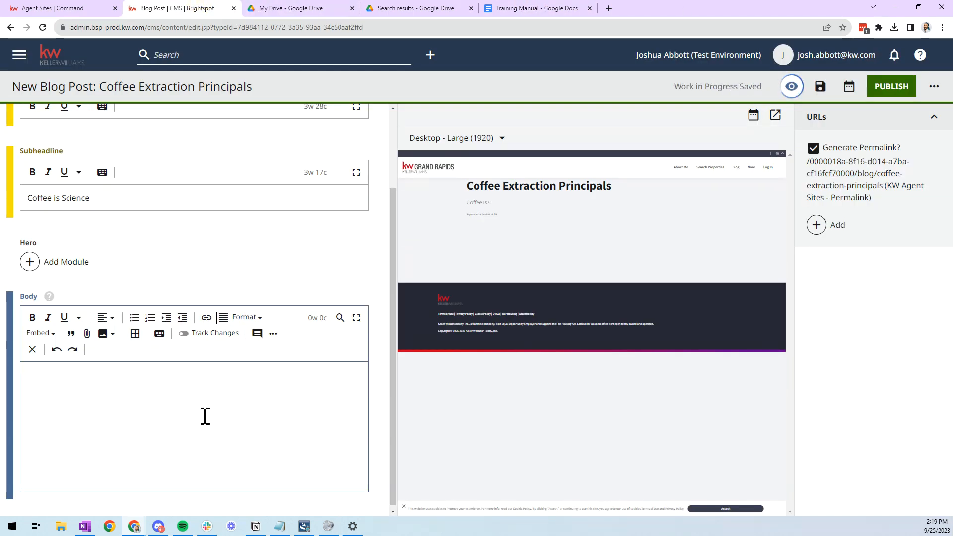
key("ctrl+v")
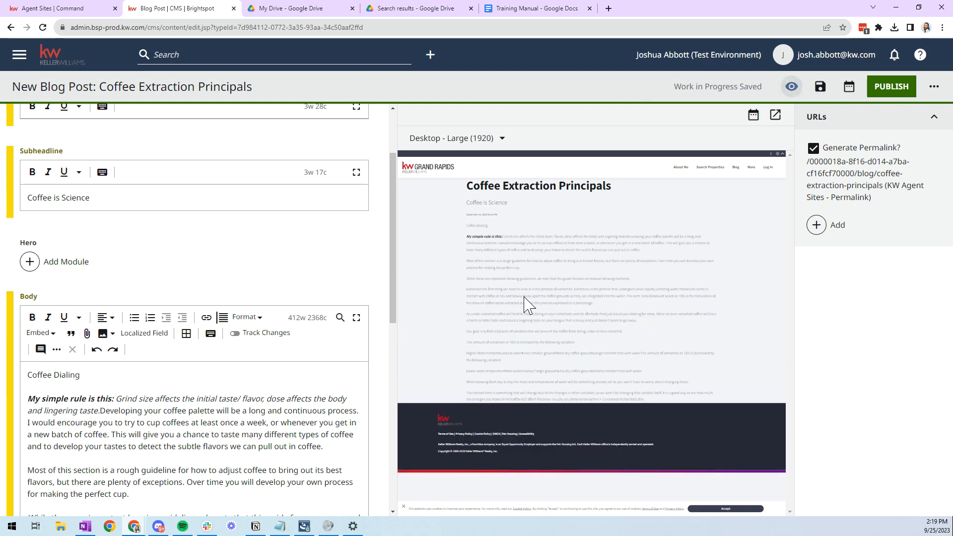
Examine the pasted body text and its formatting in the blog post editor
scroll(259, 356, "down", 9)
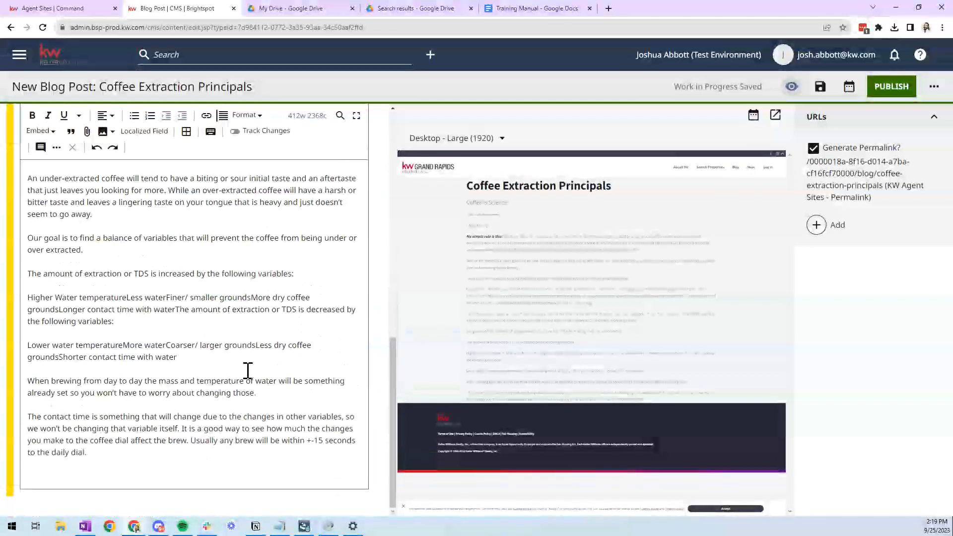
scroll(535, 365, "up", 3)
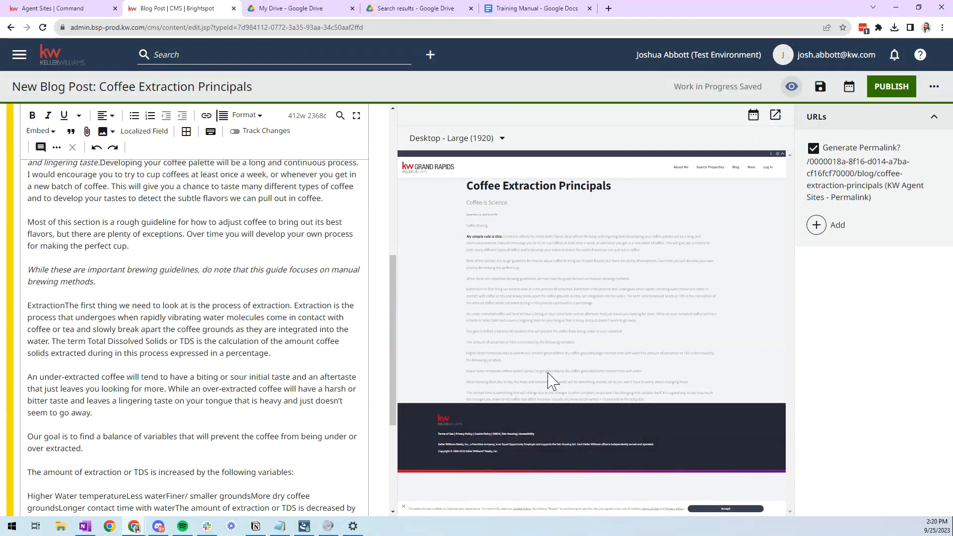
scroll(199, 397, "down", 3)
scroll(203, 435, "up", 2)
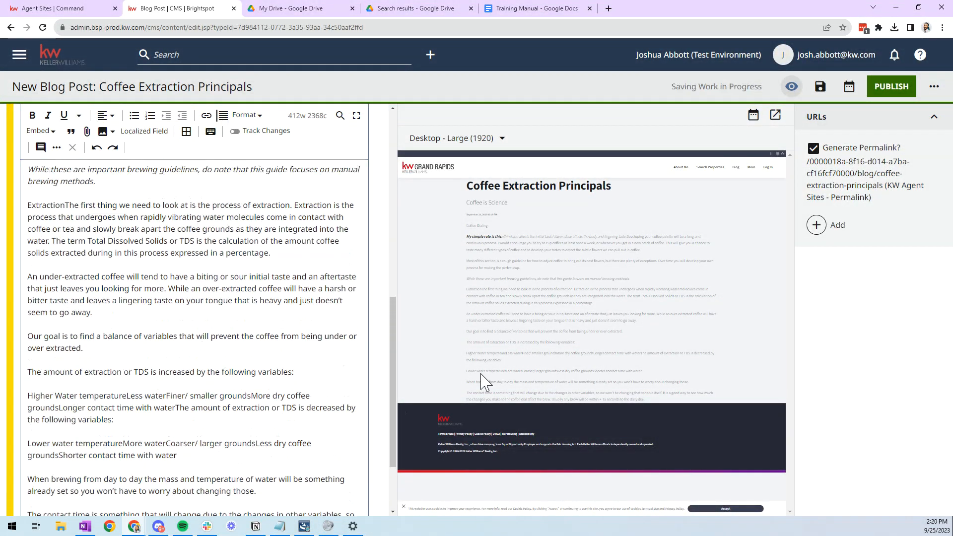
scroll(188, 296, "up", 6)
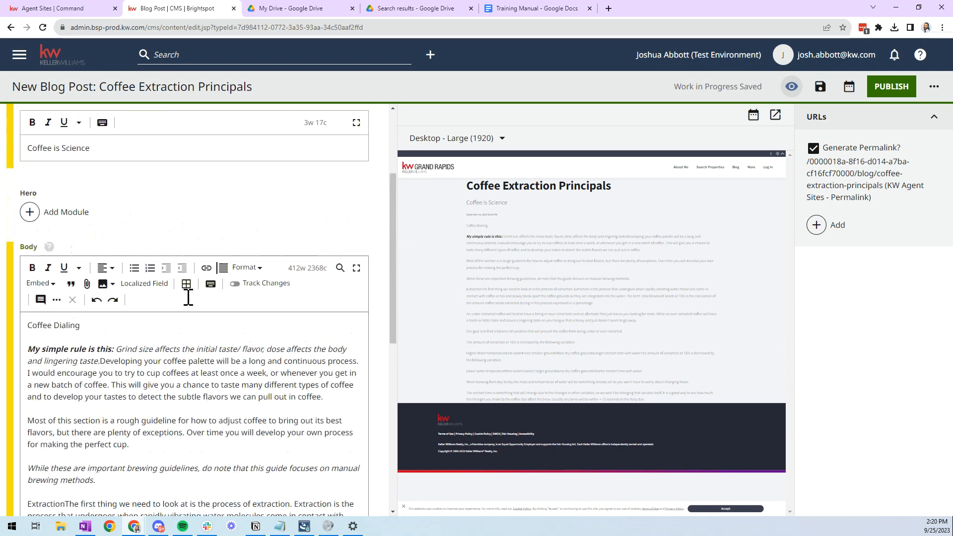
left_click(126, 347)
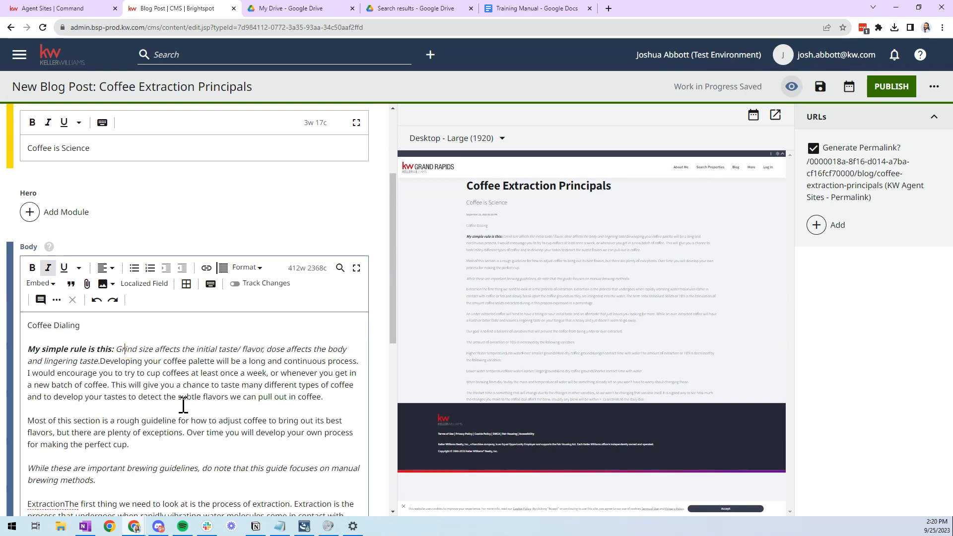
double_click(124, 392)
left_click(197, 391)
left_click(110, 337)
scroll(113, 368, "up", 1)
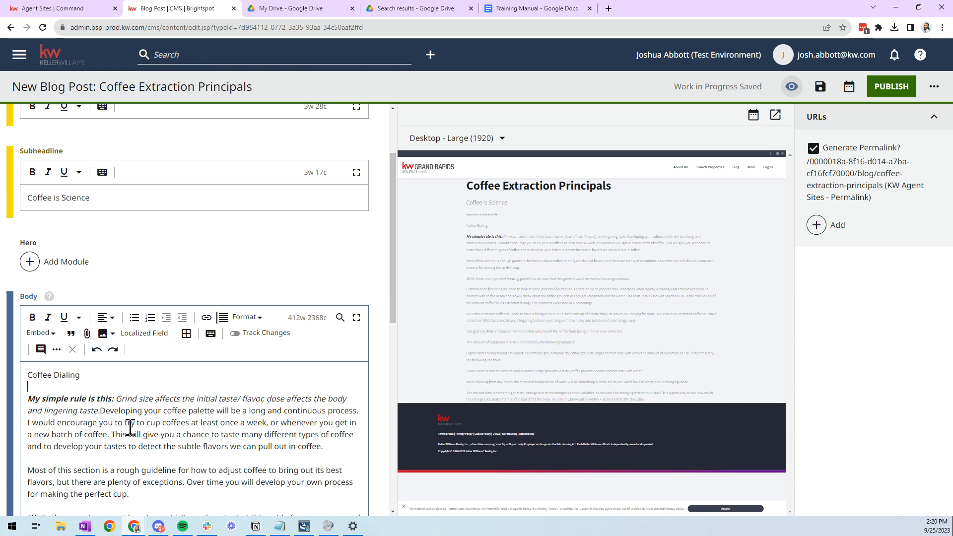
scroll(130, 428, "down", 3)
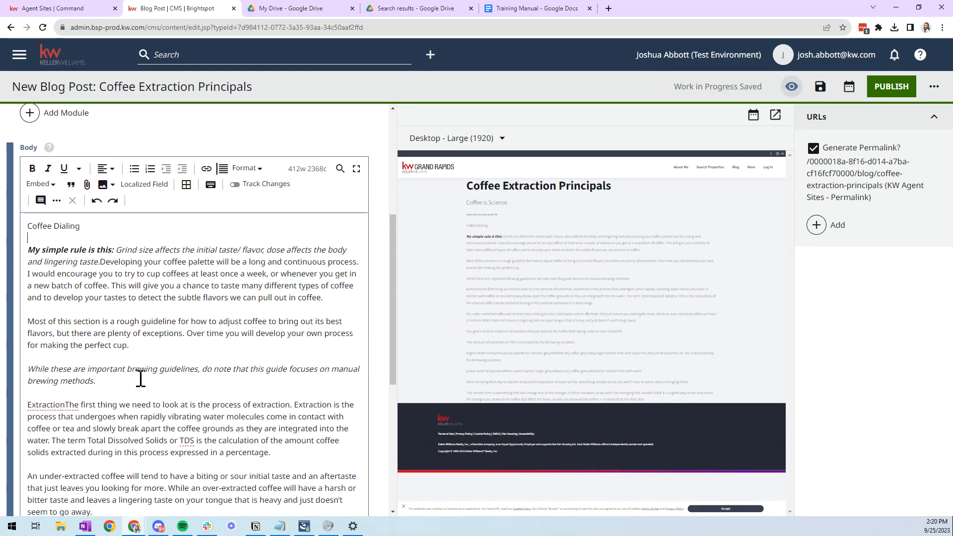
scroll(140, 382, "up", 3)
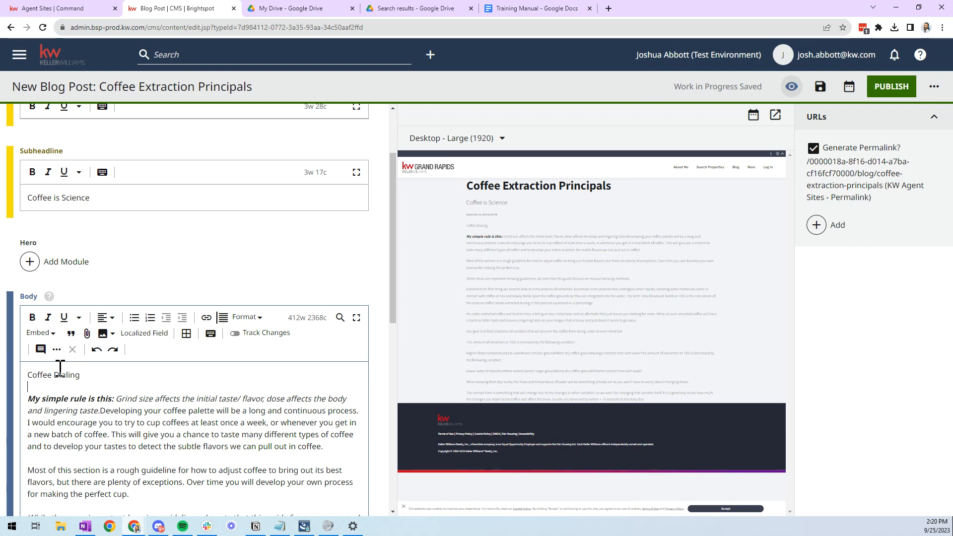
Add blank lines above "Coffee Dialing" in the body and insert the existing V60 Brew image there
key("Return")
key("Return")
key("Up")
key("Up")
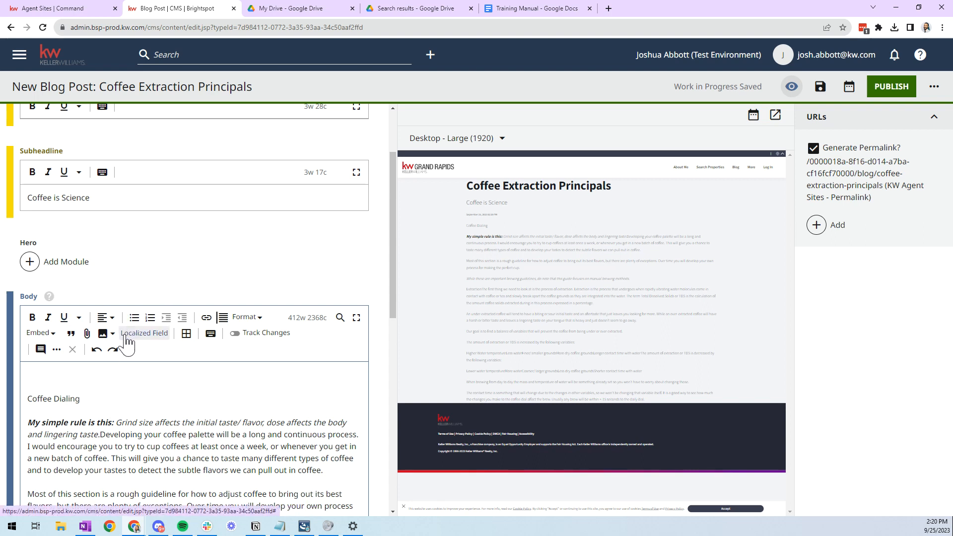
left_click(103, 336)
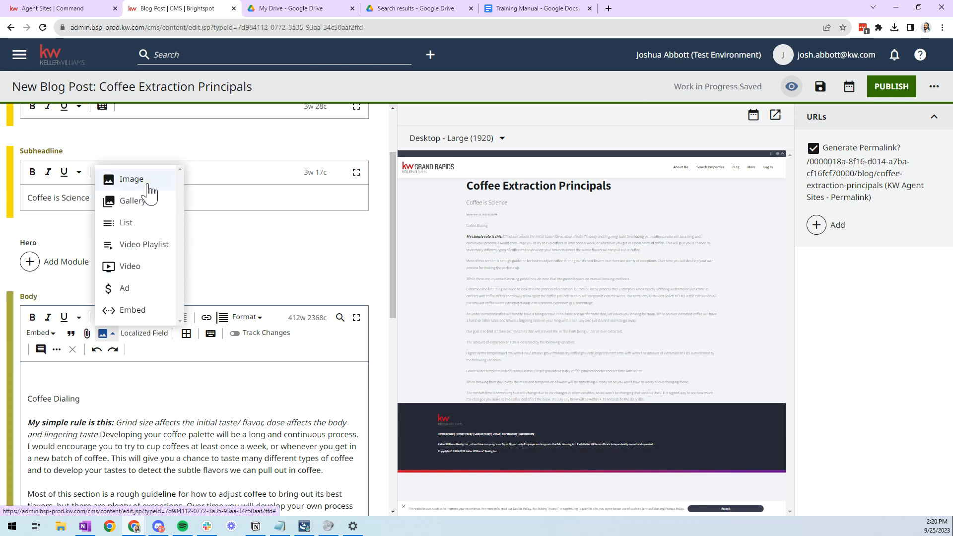
left_click(148, 184)
left_click(249, 194)
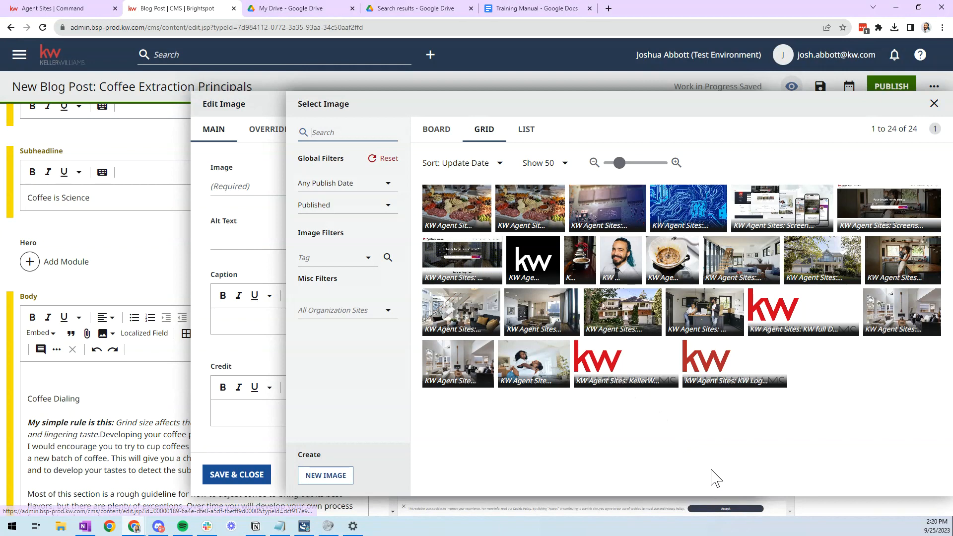
left_click(665, 279)
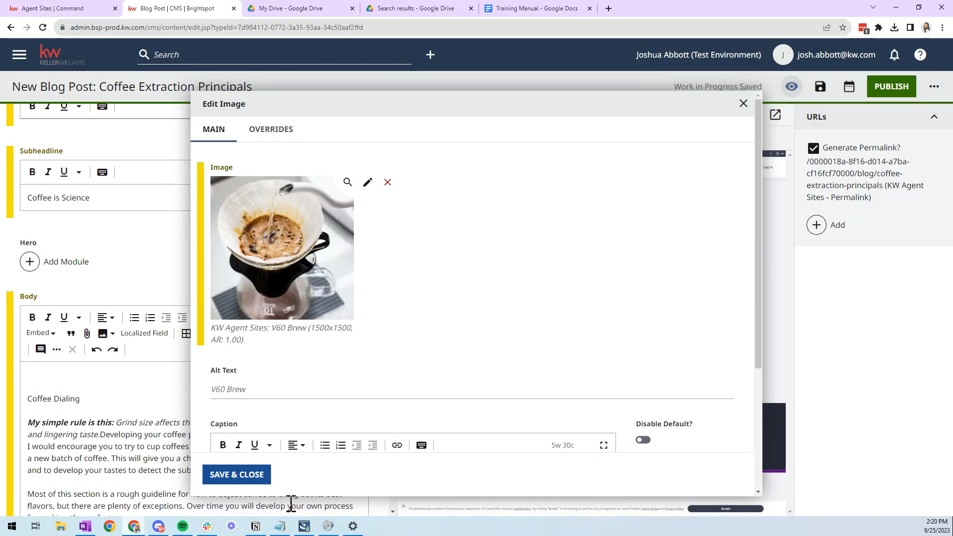
left_click(241, 477)
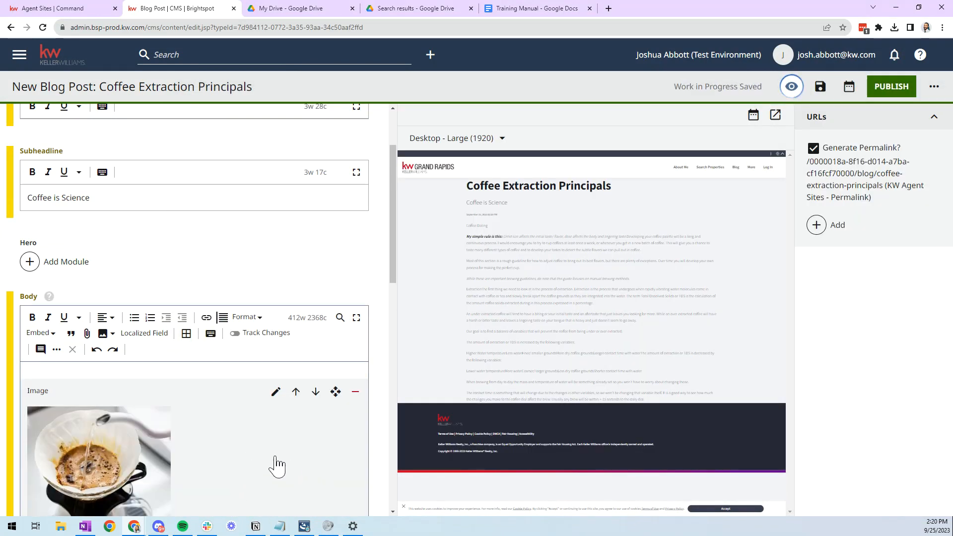
Inspect the V60 Brew image's placement within the body and the surrounding blog post fields
scroll(270, 453, "down", 1)
scroll(269, 453, "up", 2)
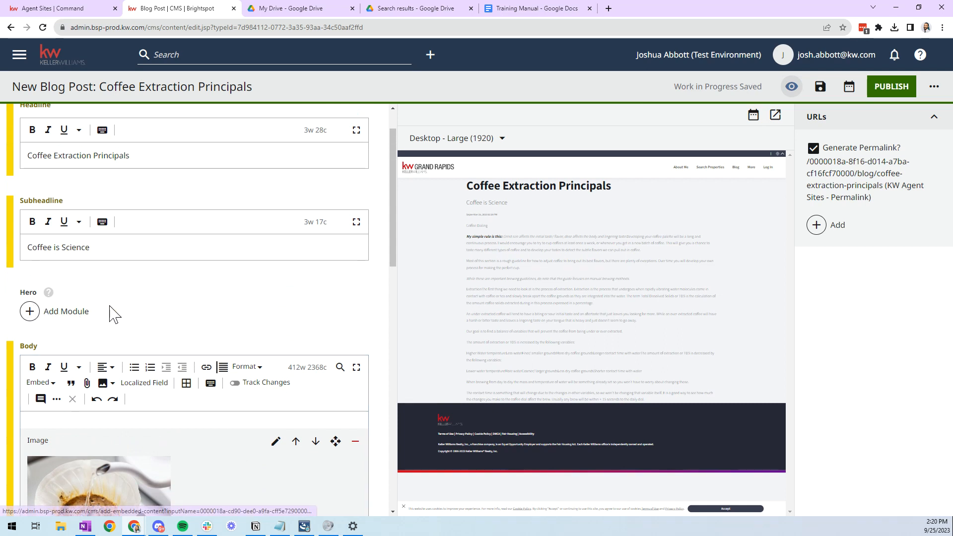
scroll(174, 298, "down", 3)
scroll(149, 373, "down", 1)
left_click(125, 336)
scroll(170, 341, "down", 1)
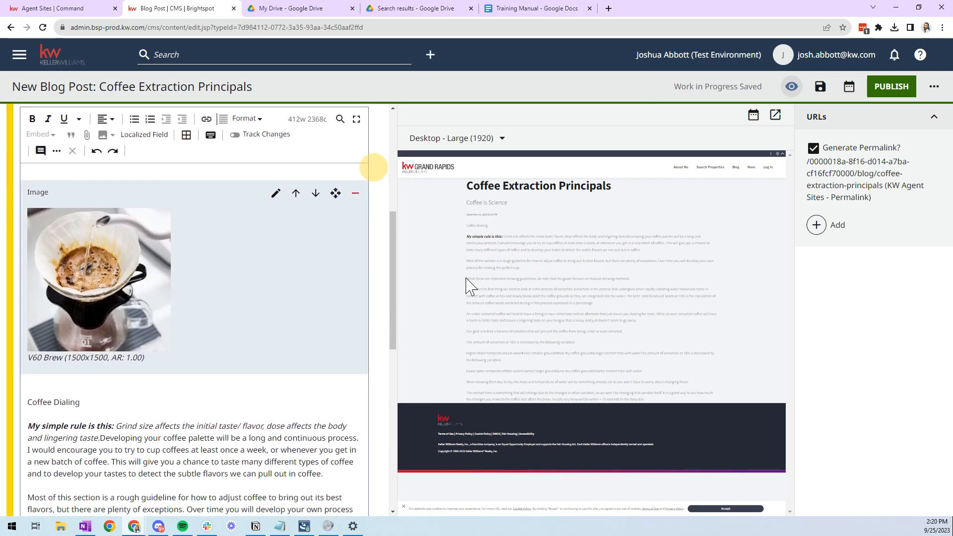
left_click(97, 401)
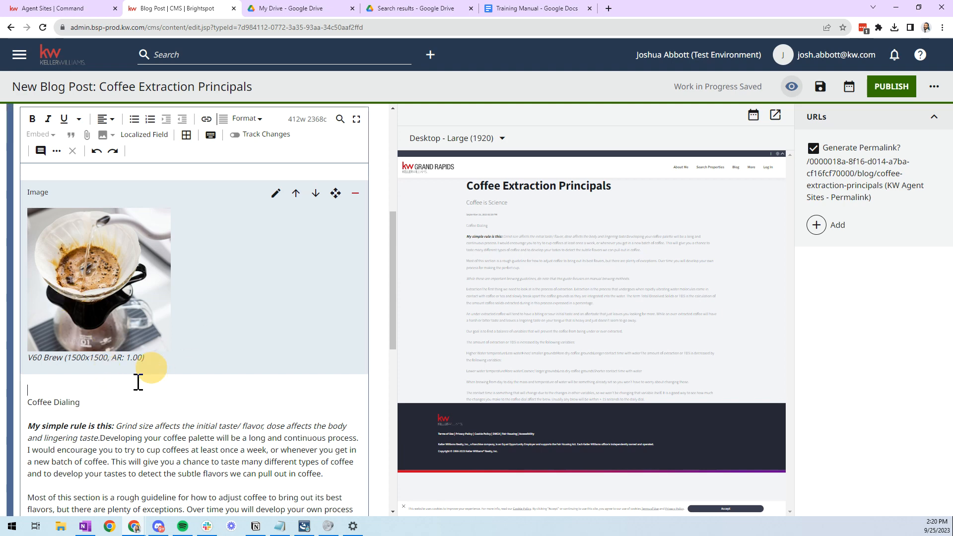
scroll(108, 407, "up", 2)
left_click_drag(334, 304, 323, 494)
scroll(313, 397, "down", 2)
left_click(256, 280)
scroll(198, 268, "up", 5)
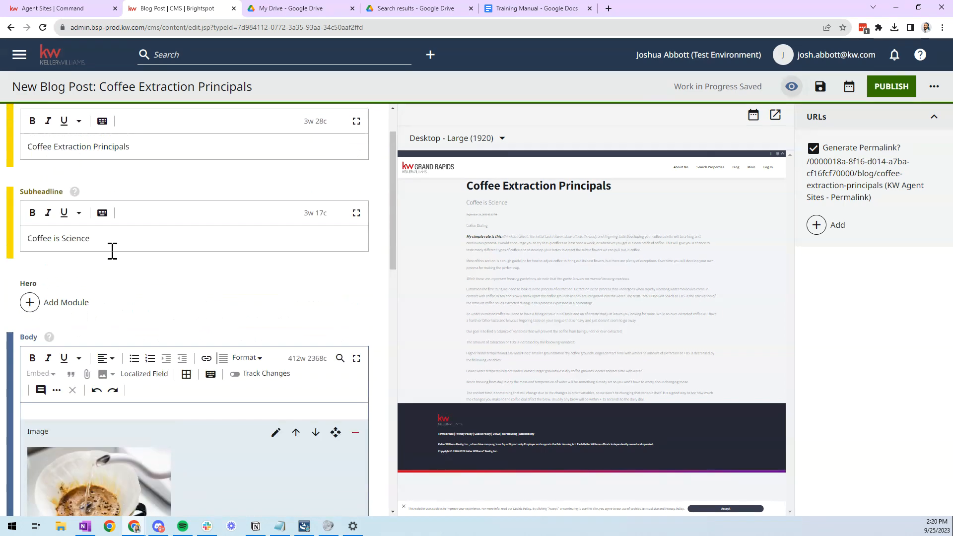
Add a Video module as the hero using the existing "Tech Tips: New Agent Websites - Creating Your Website - Part 1" video
left_click(69, 318)
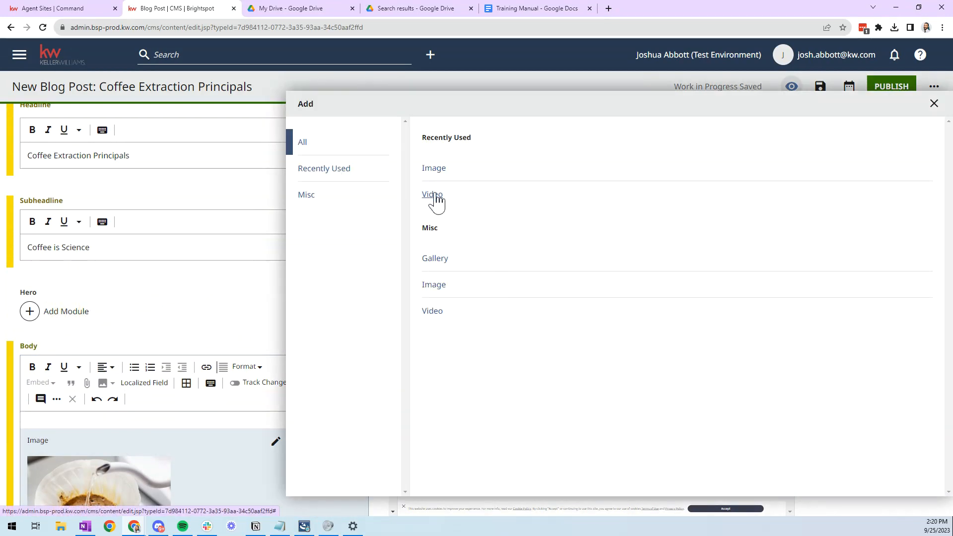
left_click(433, 195)
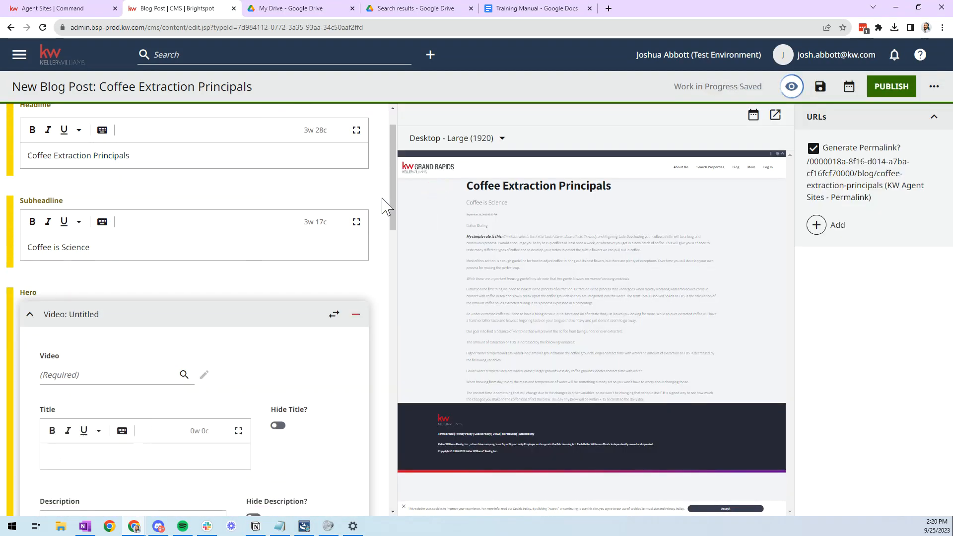
left_click(113, 379)
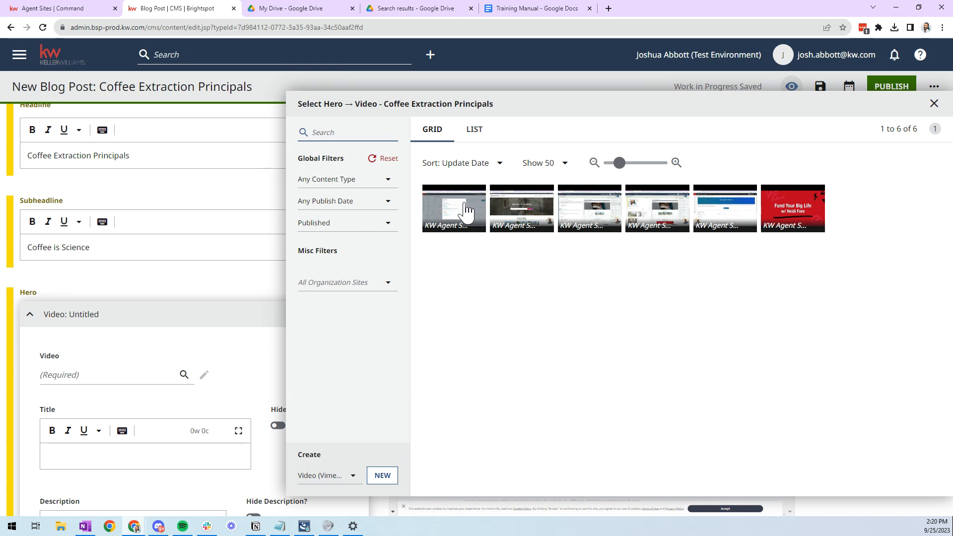
left_click(714, 213)
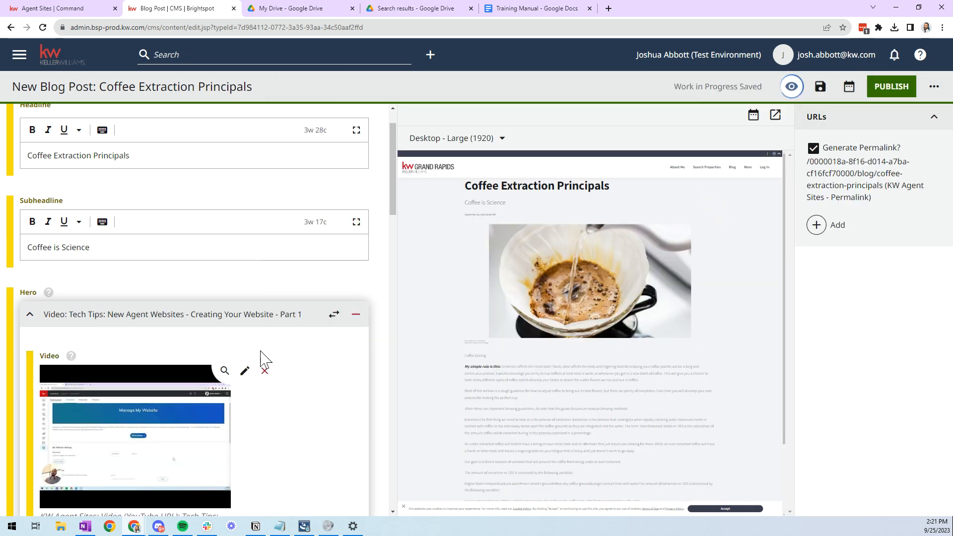
scroll(311, 356, "down", 1)
scroll(311, 347, "down", 2)
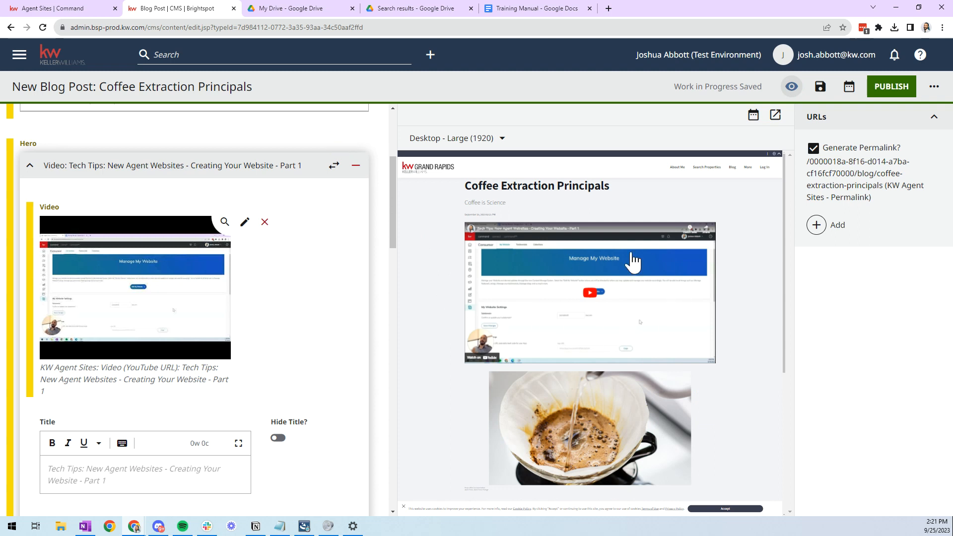
scroll(604, 280, "down", 1)
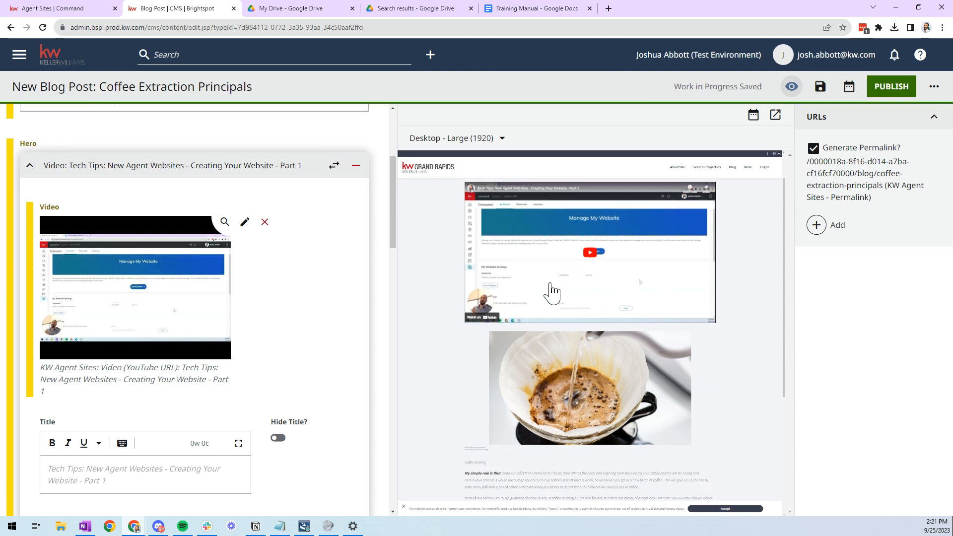
scroll(551, 293, "up", 1)
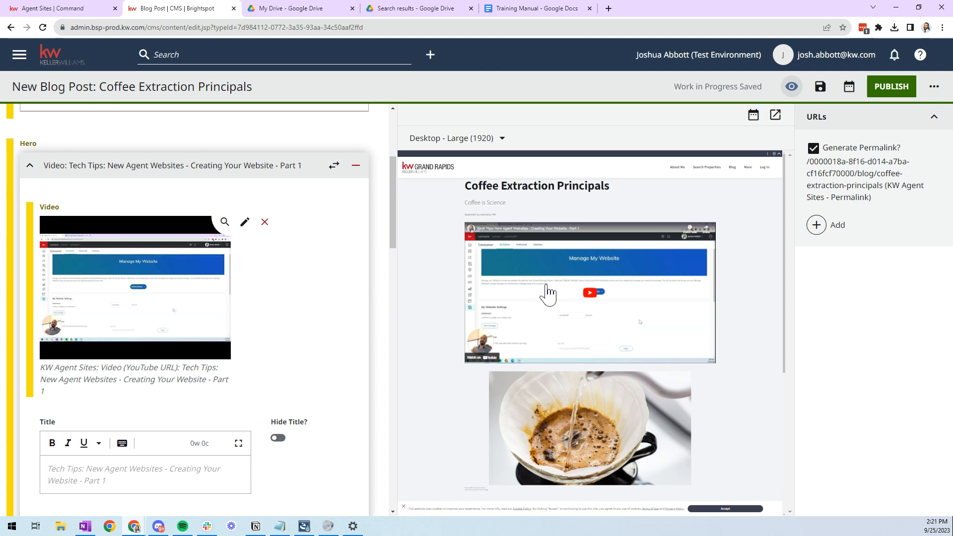
Open gretech.kw.com in a new browser tab and examine how blog posts and their hero media appear on the home page
left_click(609, 9)
type("gretech.kw.com")
key("Return")
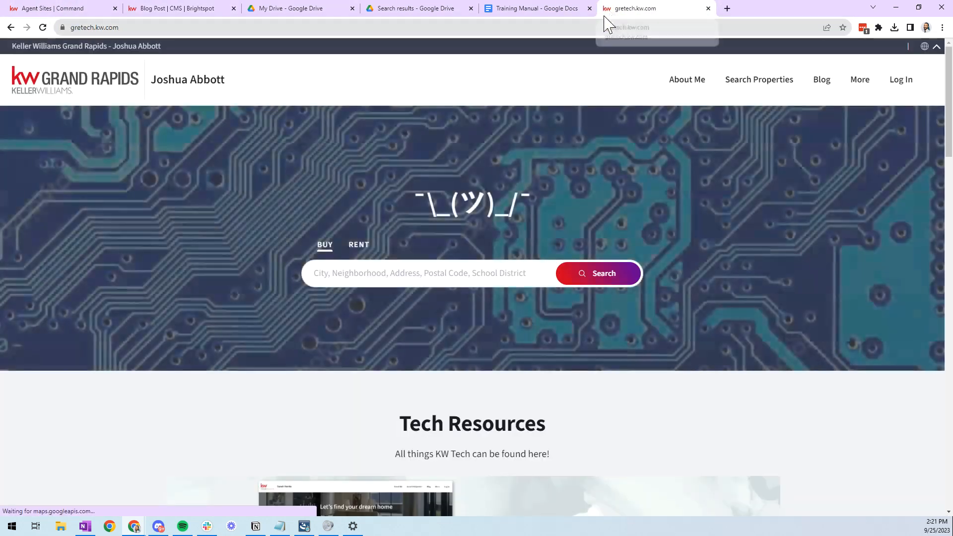
scroll(156, 217, "down", 6)
scroll(183, 154, "up", 5)
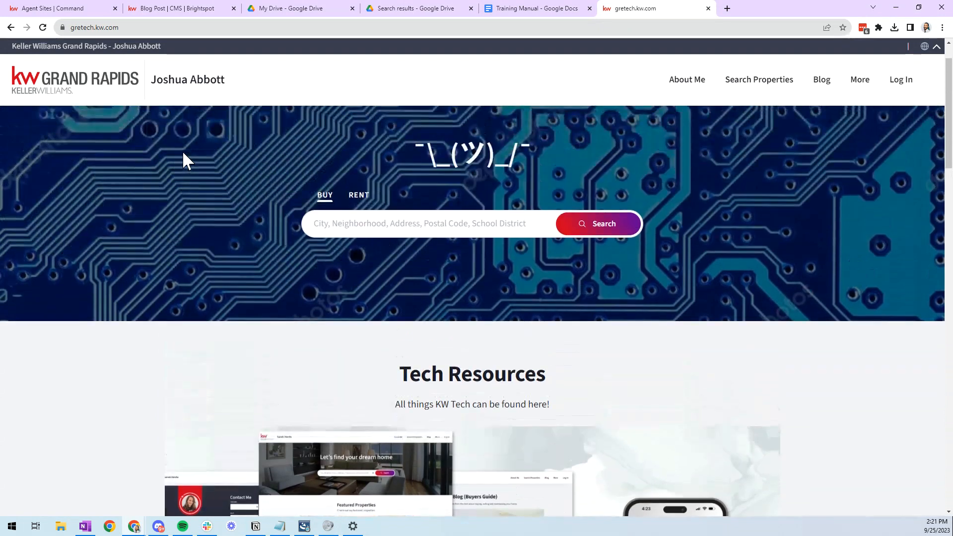
scroll(183, 152, "down", 17)
scroll(128, 202, "up", 7)
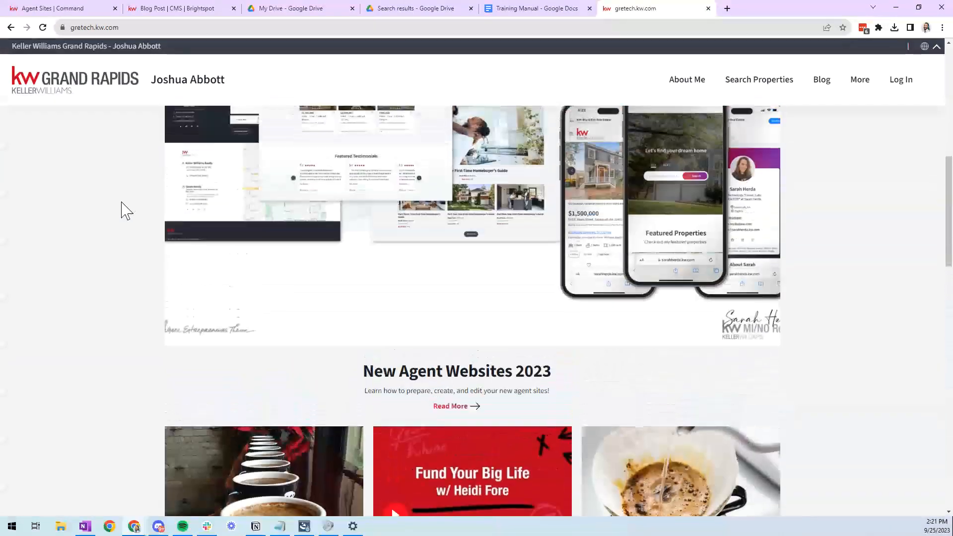
scroll(397, 343, "up", 4)
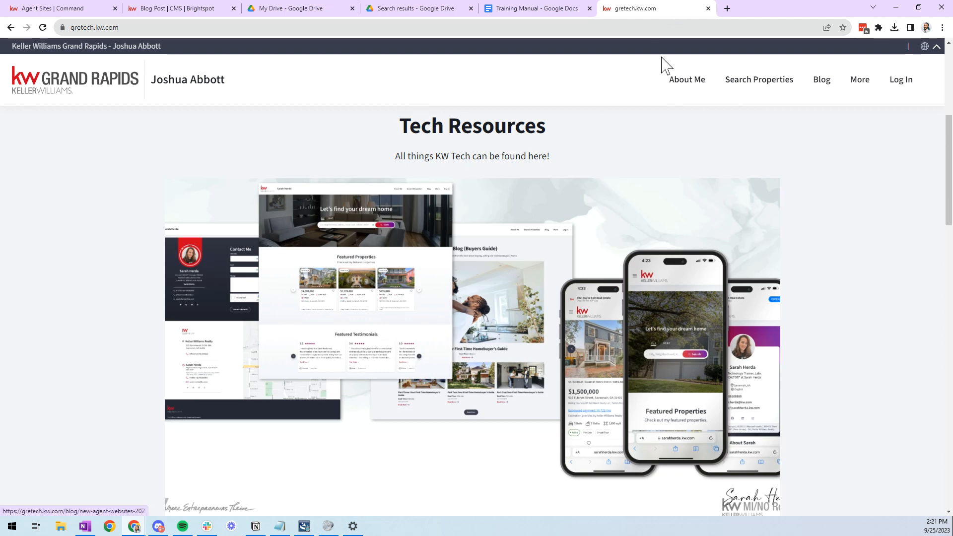
scroll(487, 248, "down", 1)
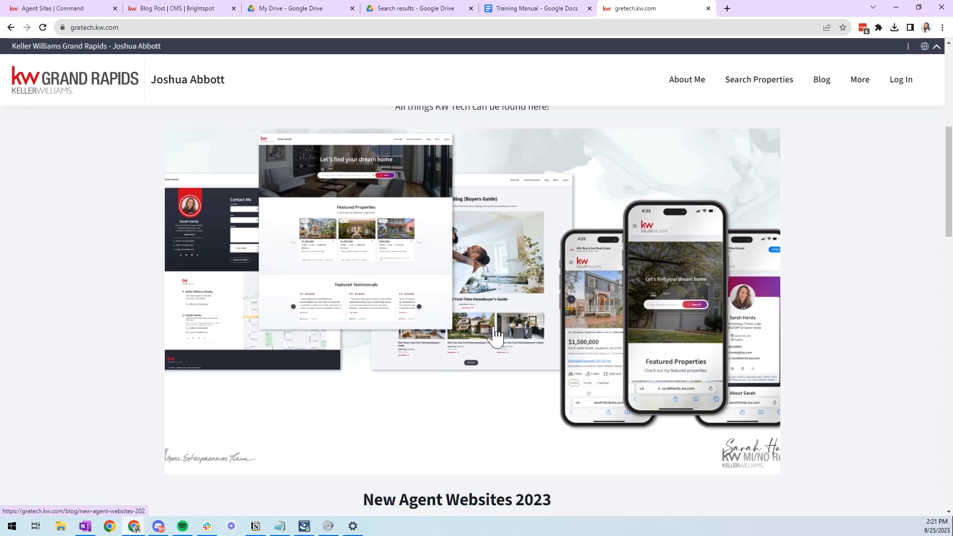
scroll(484, 328, "up", 1)
scroll(486, 331, "down", 7)
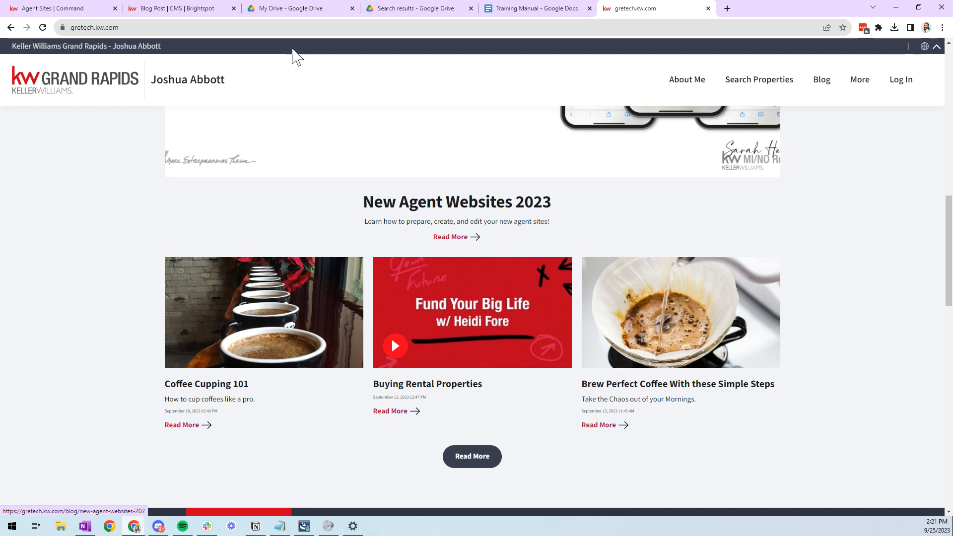
Return to the Brightspot blog post, collapse the hero video module and remove the V60 Brew image from the body
left_click(179, 9)
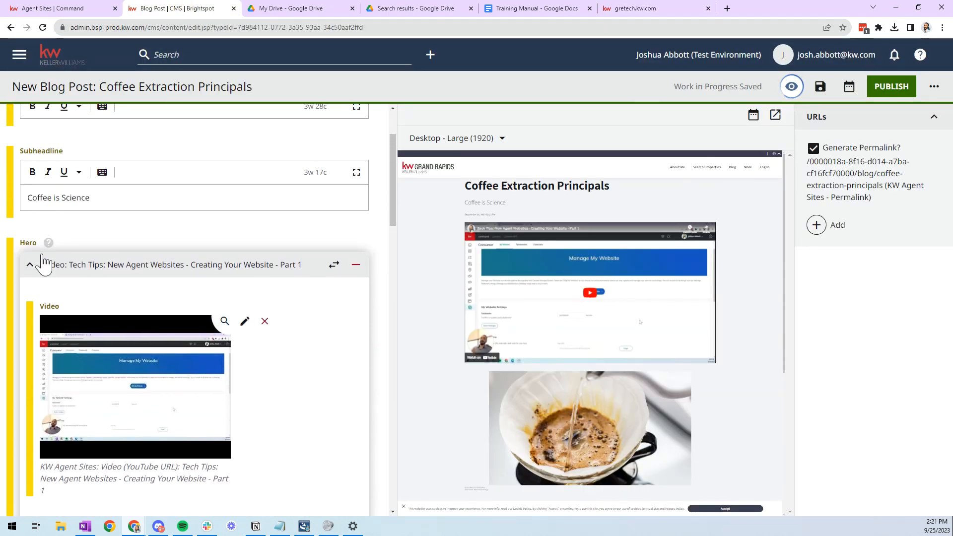
left_click(30, 265)
scroll(132, 279, "down", 1)
left_click(356, 343)
Insert a table of three columns and three rows in the body after the "My simple rule is this" paragraph
scroll(326, 333, "down", 3)
scroll(233, 322, "up", 5)
scroll(249, 298, "down", 3)
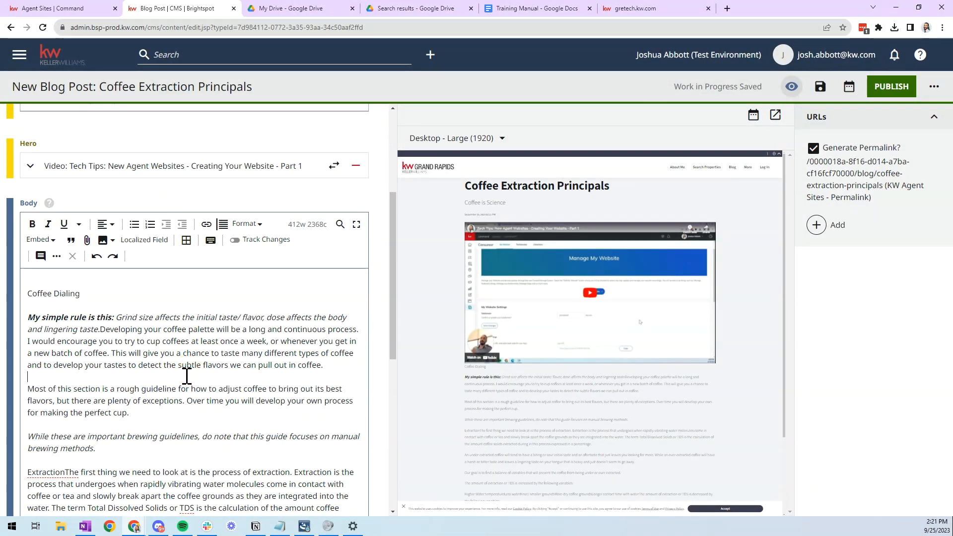
key("Return")
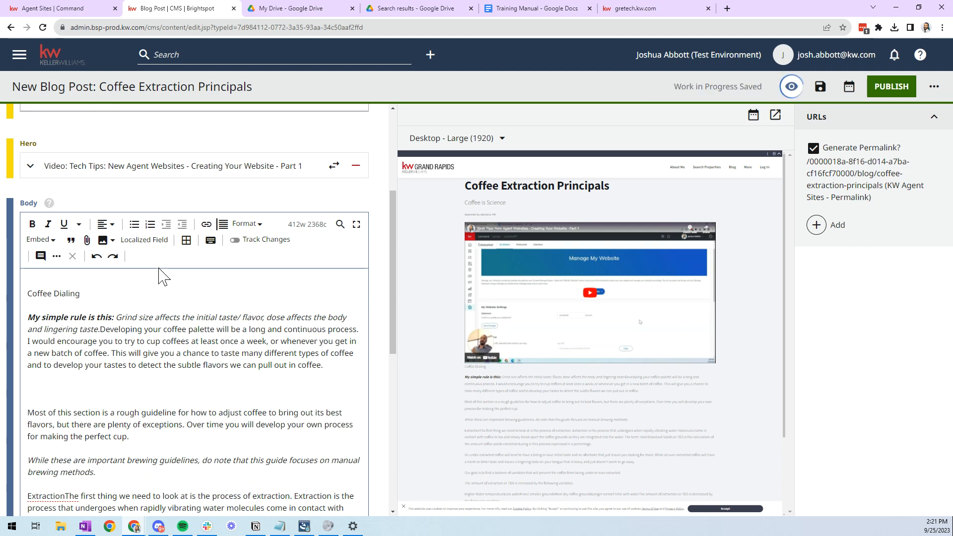
left_click(186, 239)
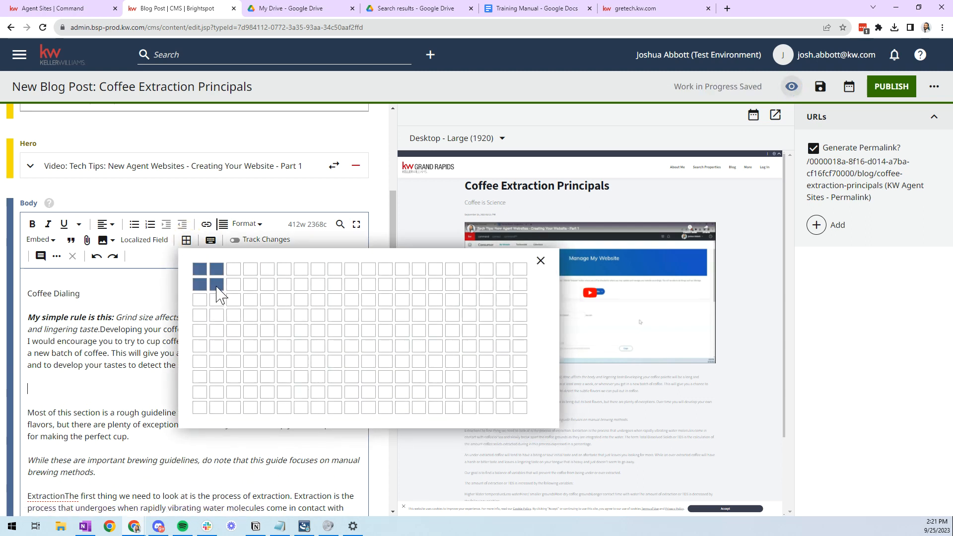
left_click(234, 300)
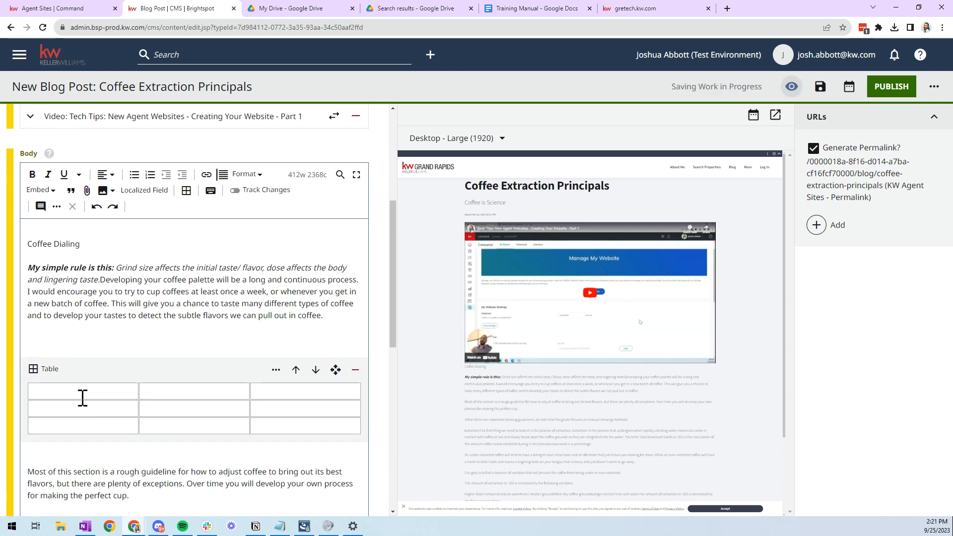
Insert the existing image PXL_20230617_142328313.PORTRAIT.jpg into the first cell of the table's first row
left_click(83, 395)
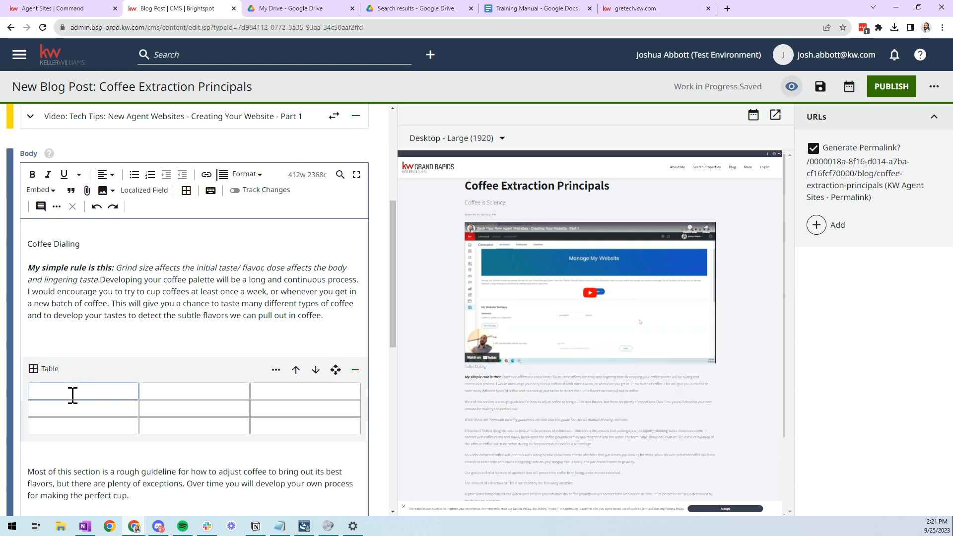
left_click(98, 393)
left_click(107, 193)
left_click(121, 213)
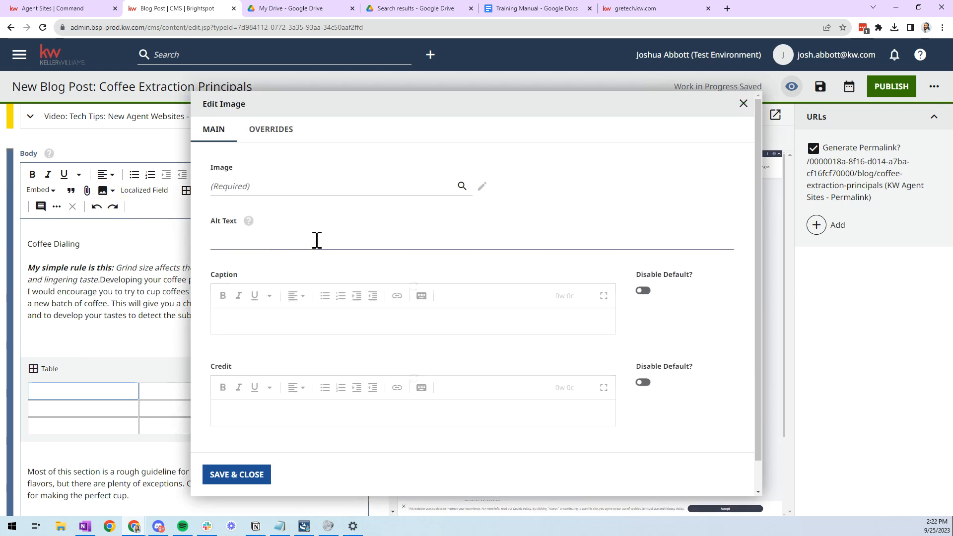
left_click(251, 188)
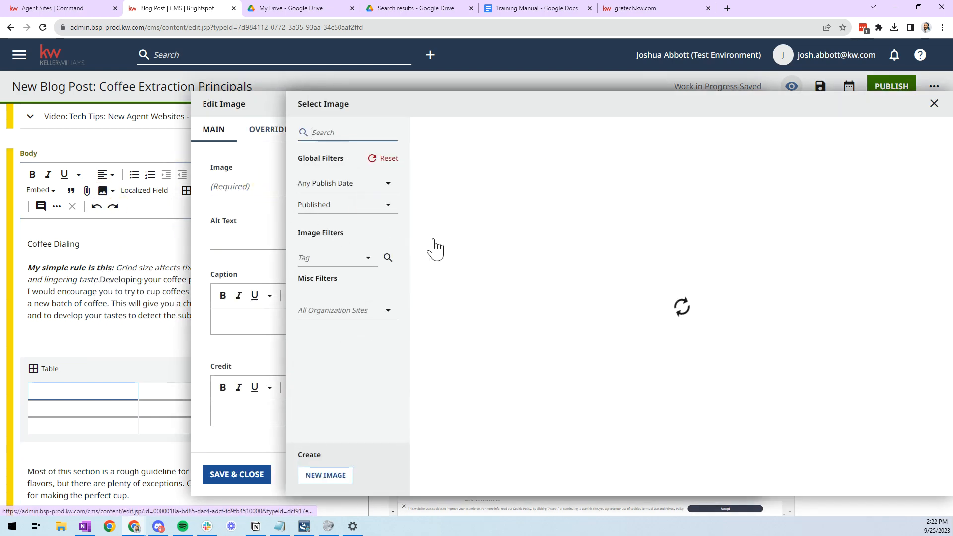
left_click(454, 226)
left_click(229, 473)
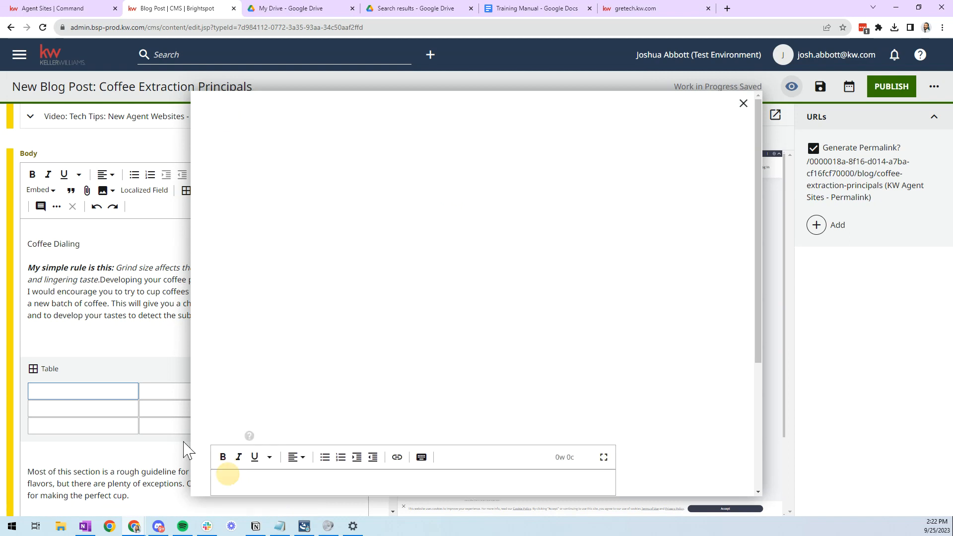
Insert the existing V60 Brew image into the second cell of the table's first row
scroll(188, 417, "down", 2)
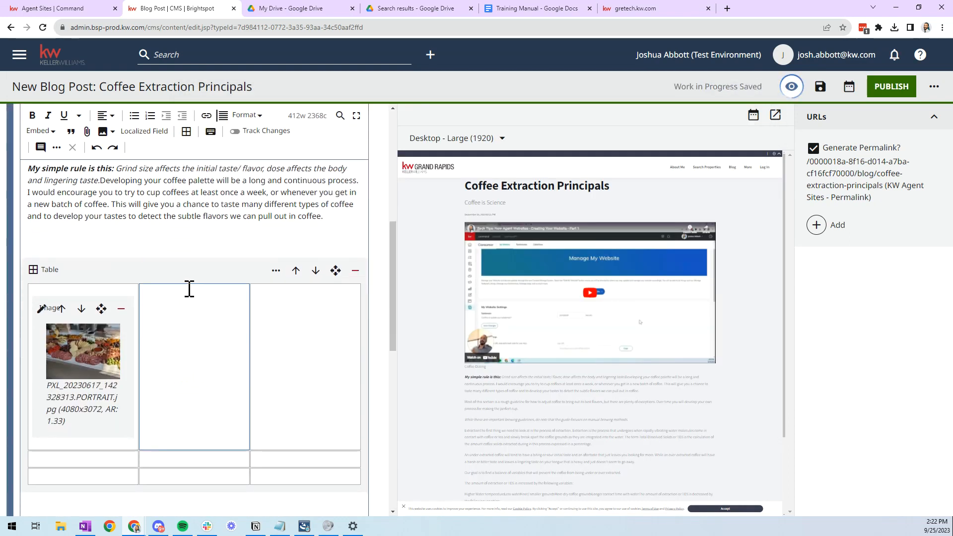
left_click(112, 131)
left_click(119, 153)
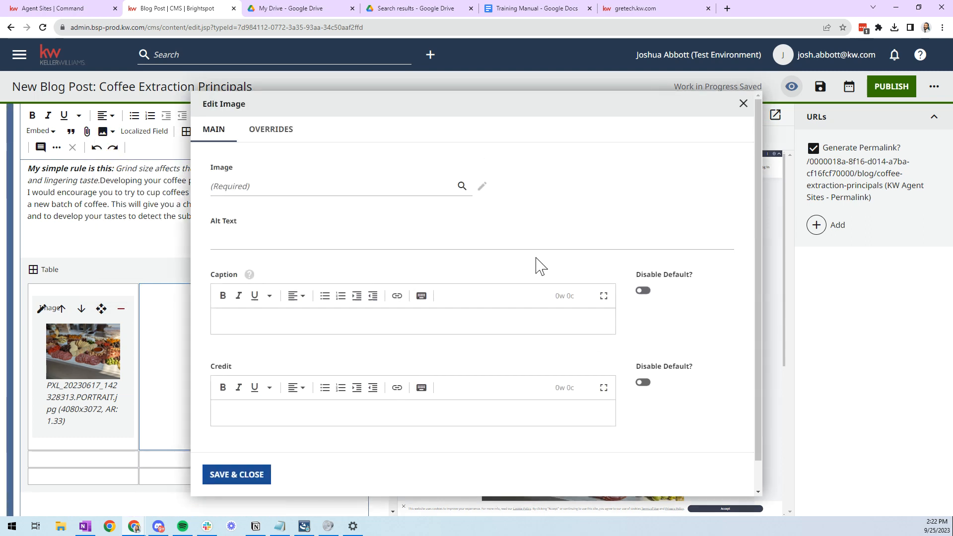
left_click(395, 193)
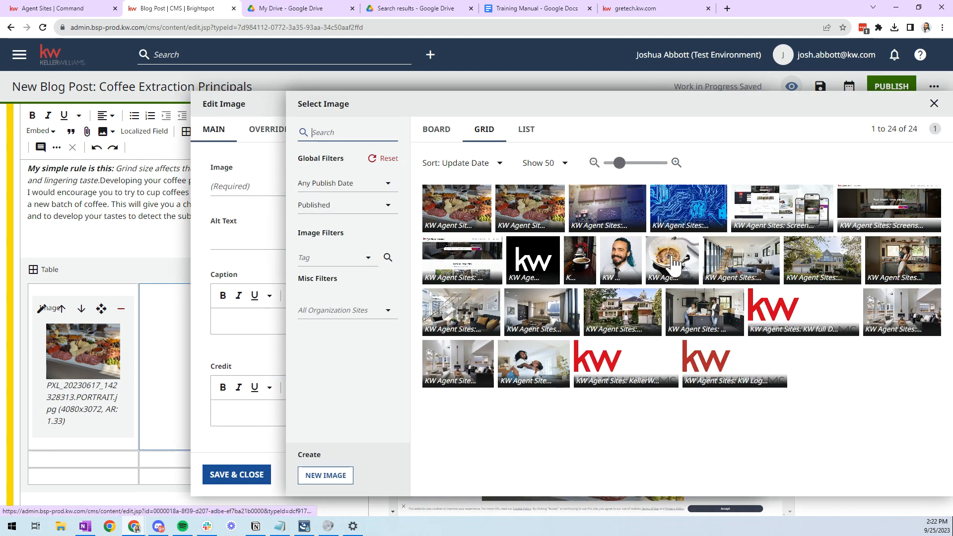
left_click(673, 263)
left_click(253, 476)
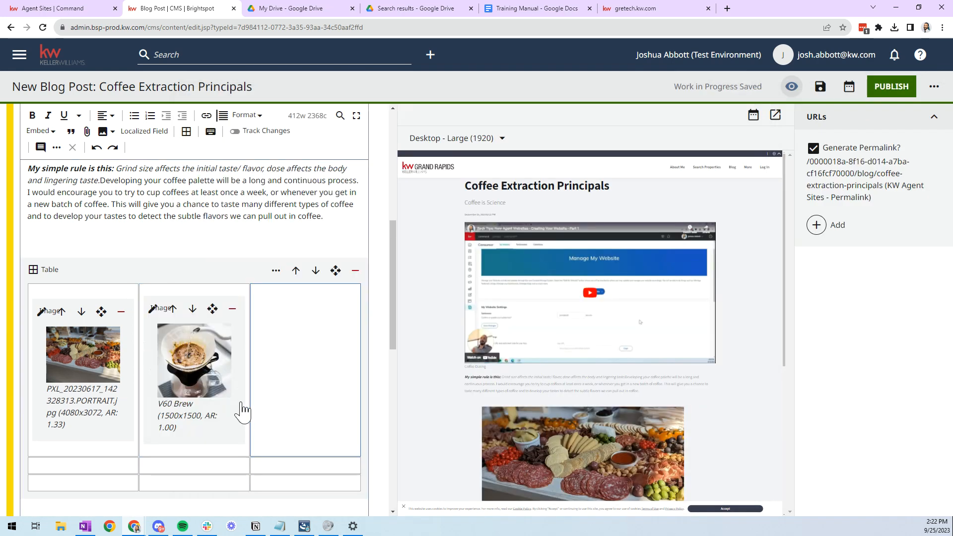
Examine how the image table and its empty rows look in the page preview and which media types a cell can hold
scroll(553, 398, "down", 1)
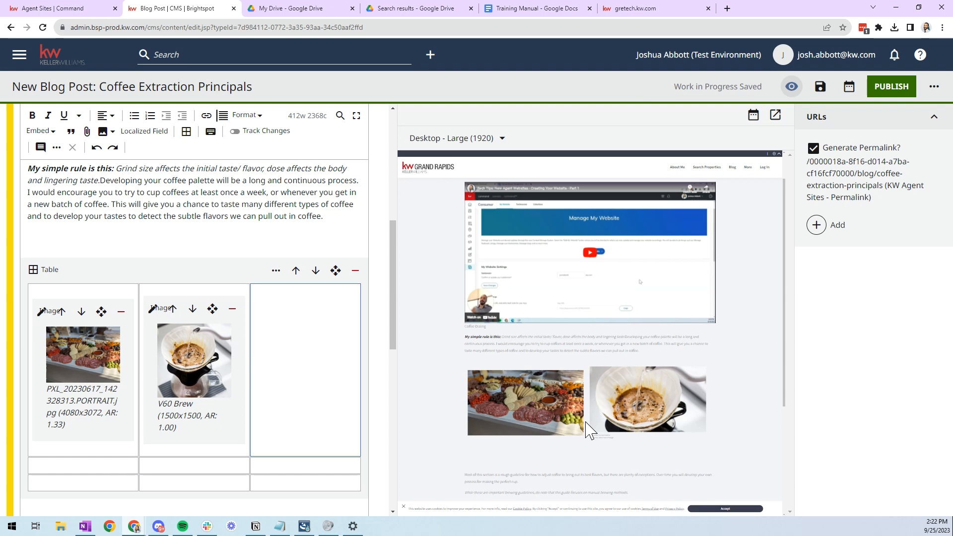
scroll(588, 428, "down", 1)
scroll(146, 370, "down", 3)
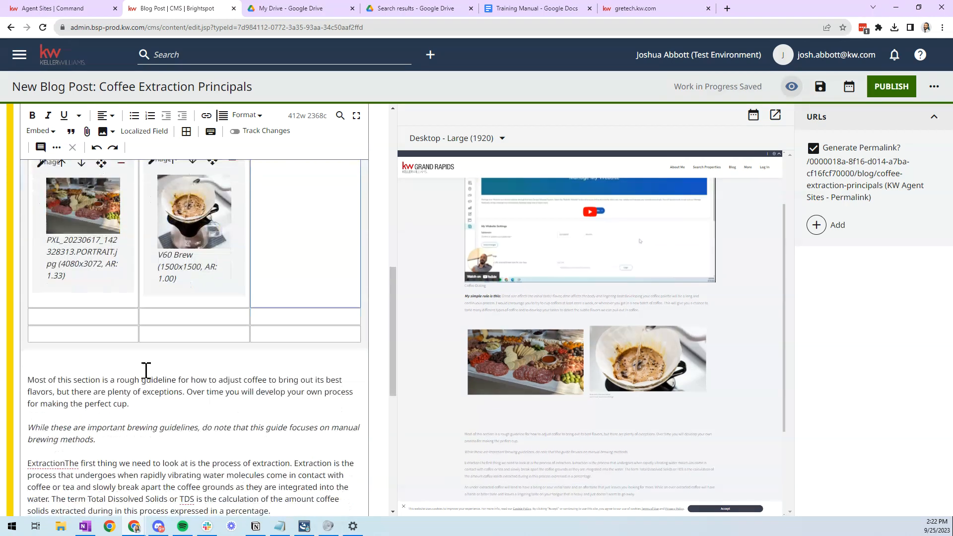
left_click(85, 367)
scroll(242, 397, "down", 1)
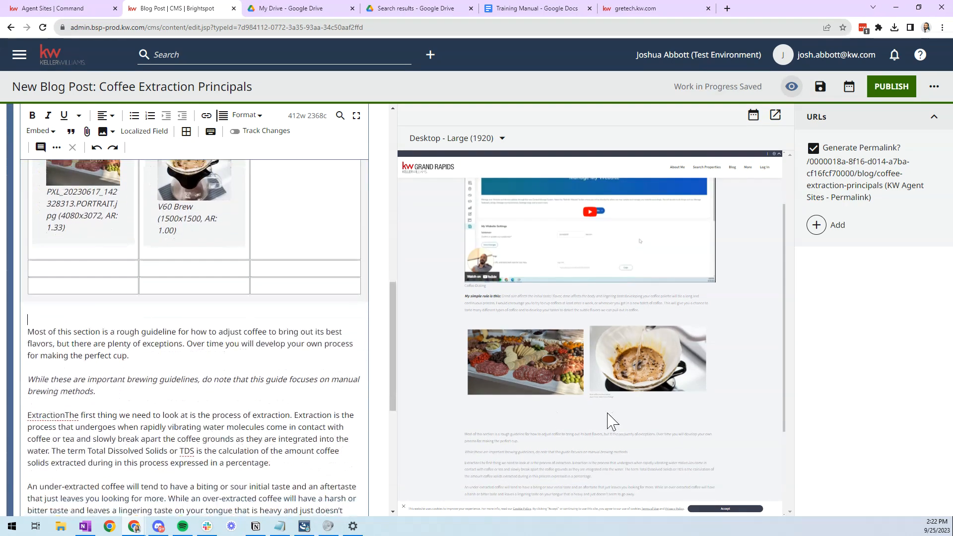
left_click(85, 275)
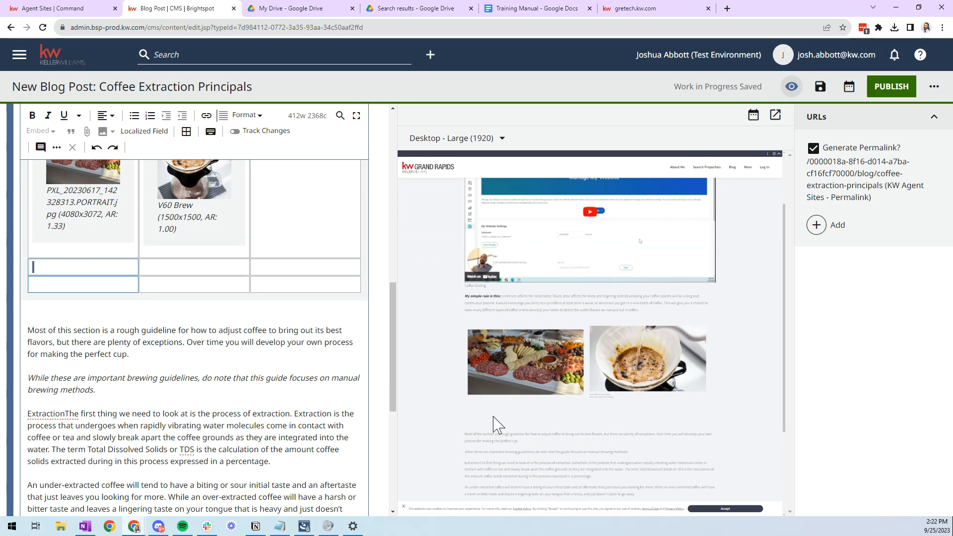
left_click(116, 286)
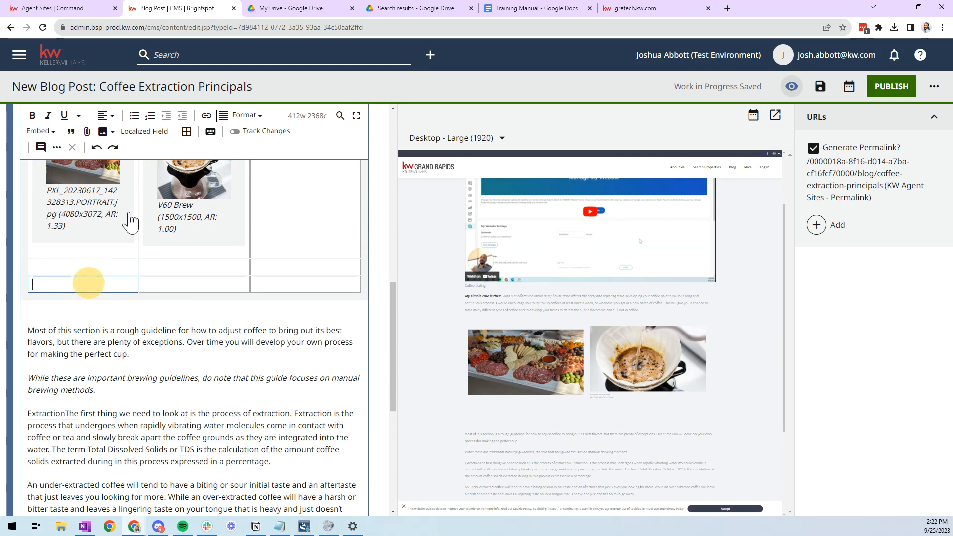
left_click(105, 131)
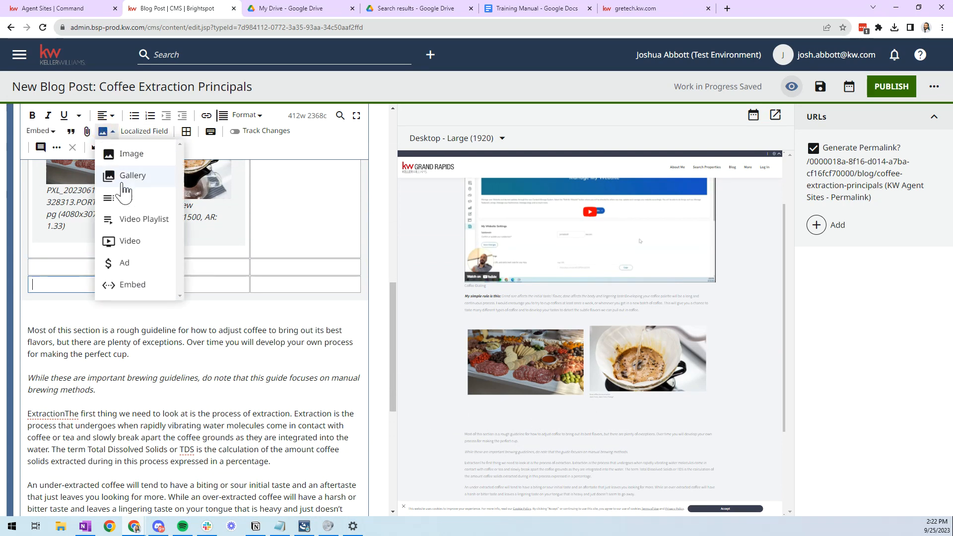
Add a blank line between the table and the "Most of this section is a rough guideline" paragraph
left_click(211, 320)
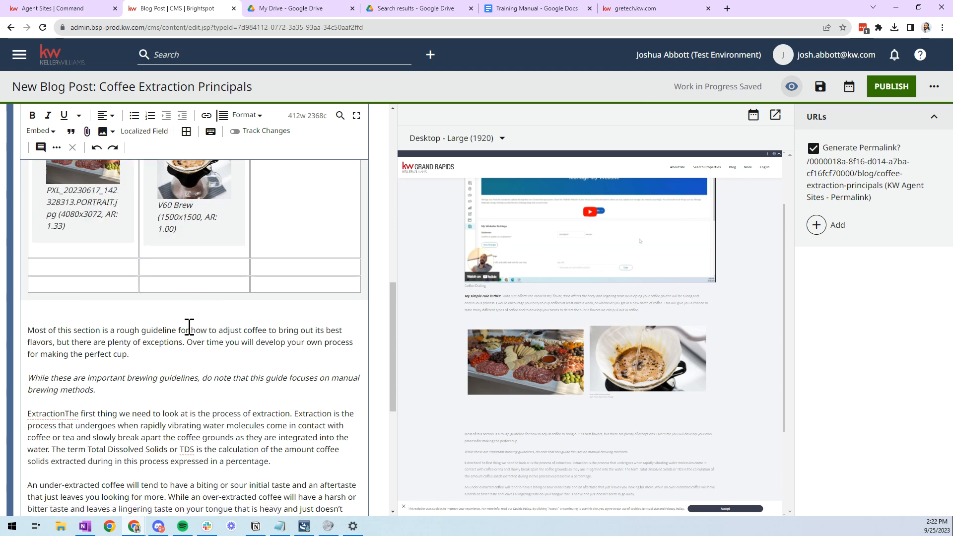
key("Return")
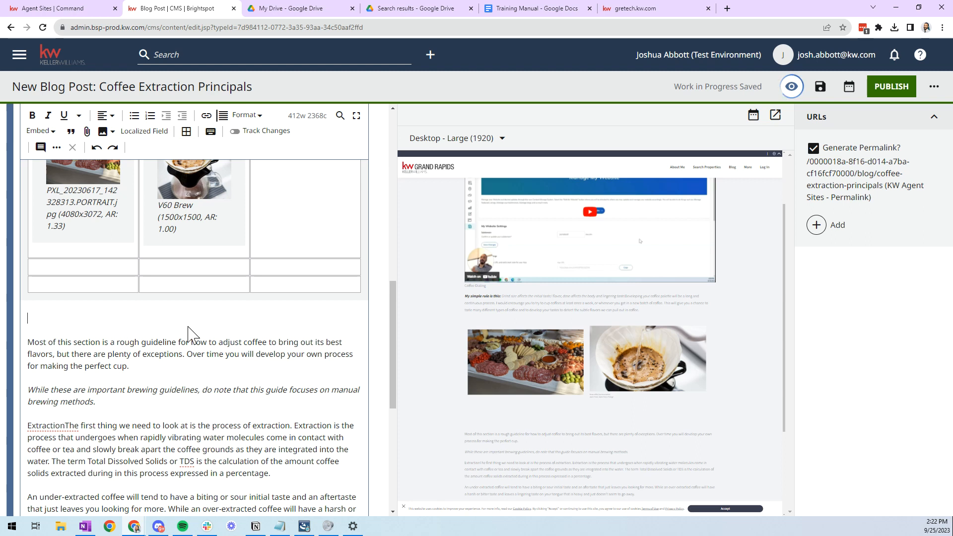
scroll(189, 326, "up", 2)
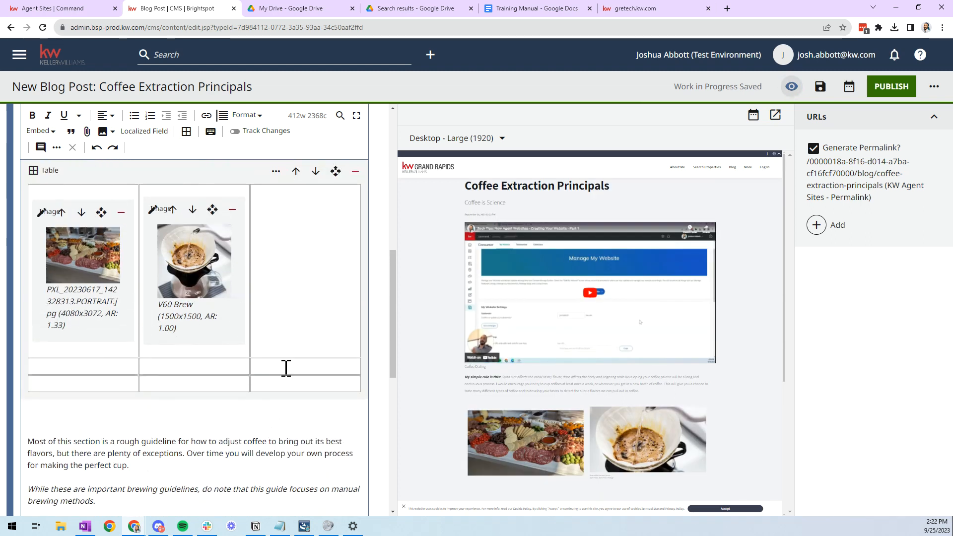
Review the image table and the body text below it in the editor and page preview, including the insertable media options
left_click(307, 322)
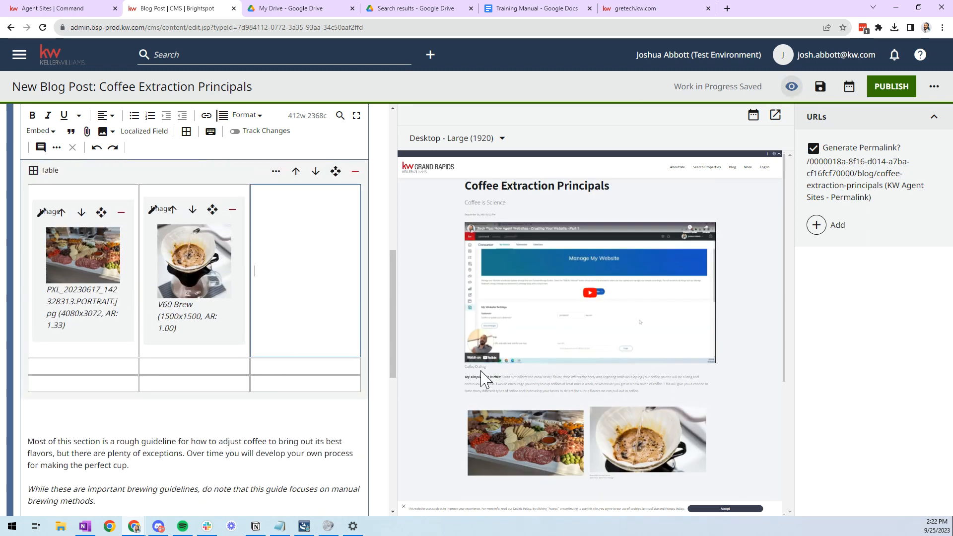
scroll(556, 407, "down", 1)
scroll(249, 362, "down", 2)
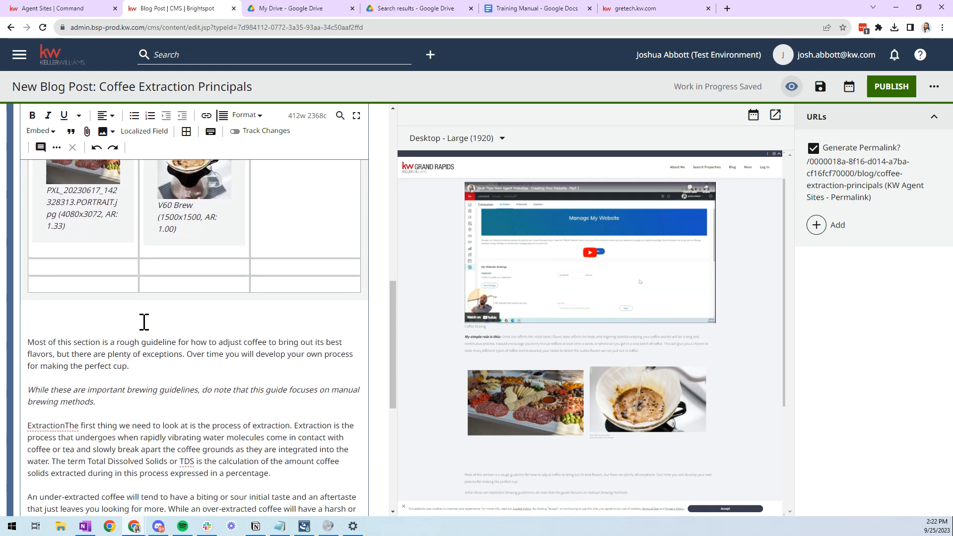
scroll(436, 330, "down", 4)
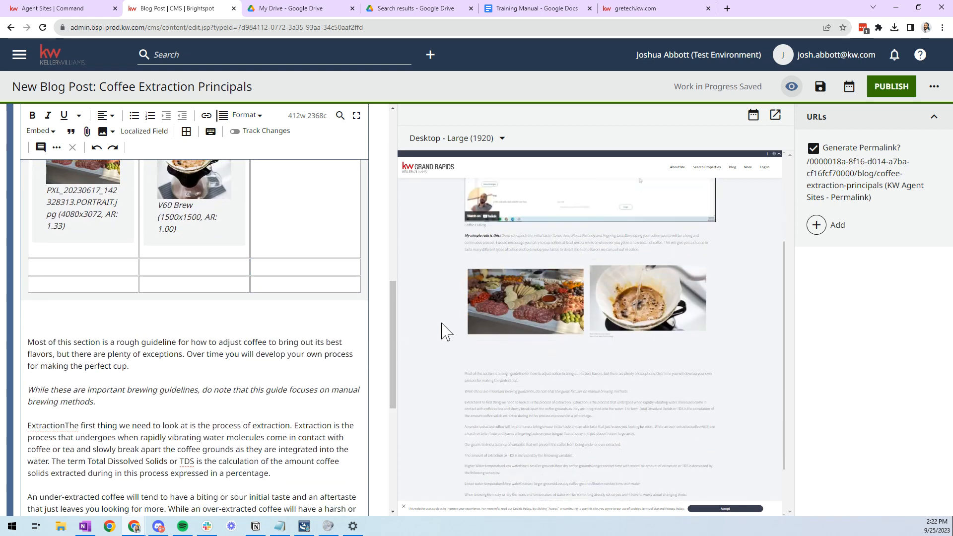
scroll(191, 333, "down", 5)
scroll(142, 298, "up", 6)
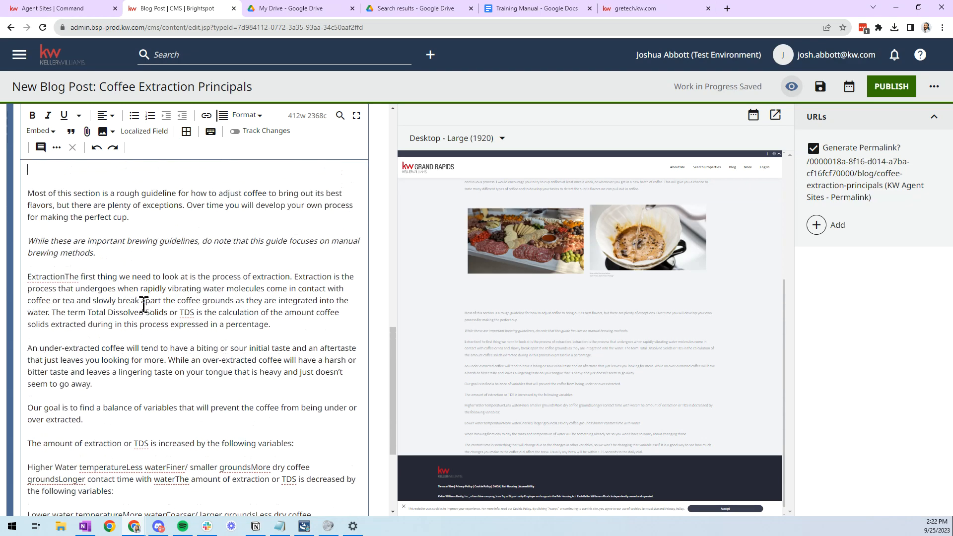
left_click(104, 131)
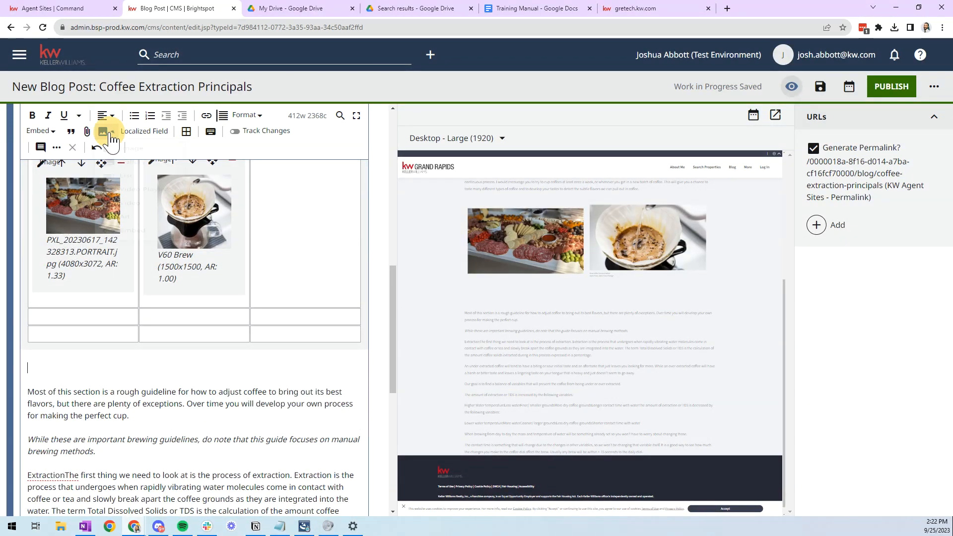
left_click(121, 348)
Check the post's headline, subheadline, hero video and body content against the desktop page preview
scroll(272, 286, "up", 3)
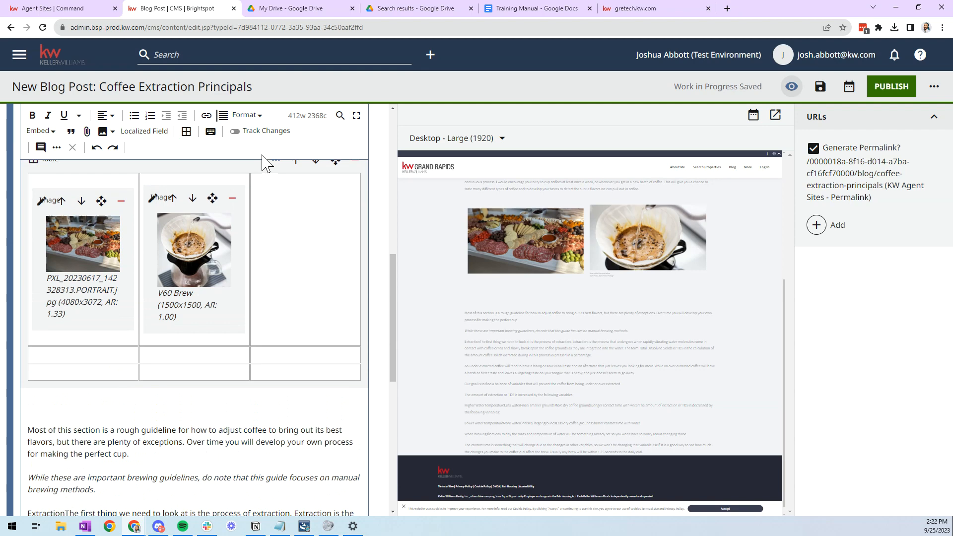
scroll(272, 286, "up", 2)
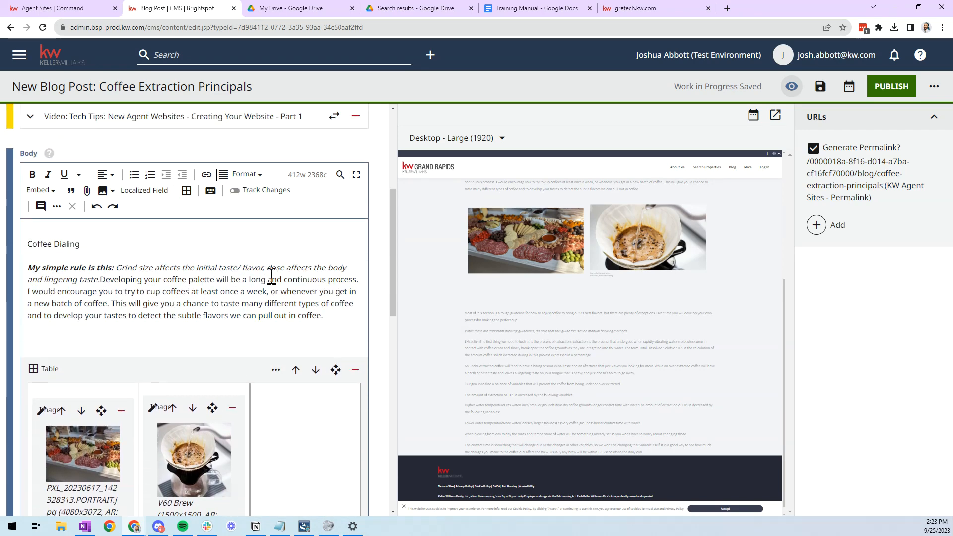
scroll(272, 275, "down", 10)
scroll(298, 288, "up", 14)
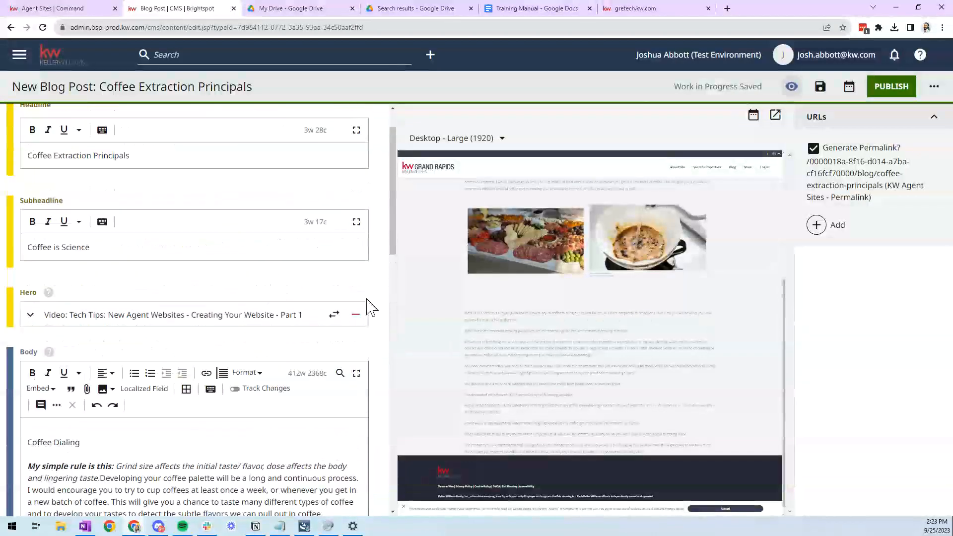
scroll(501, 310, "up", 3)
scroll(498, 311, "up", 3)
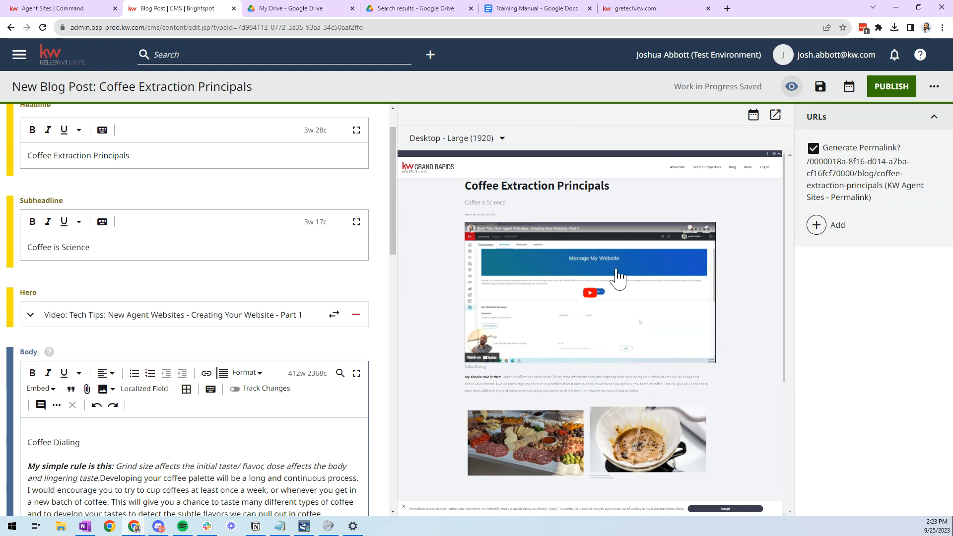
scroll(442, 330, "down", 3)
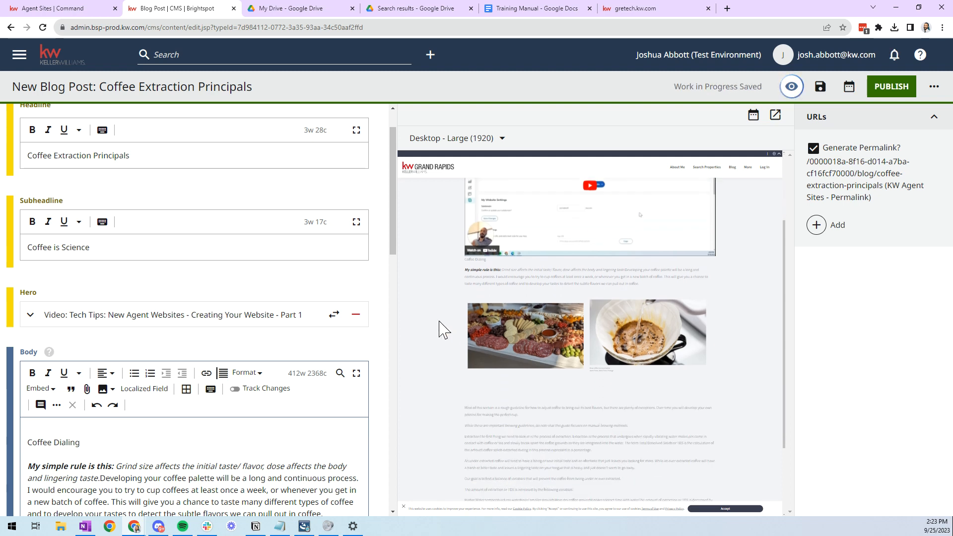
scroll(440, 330, "up", 3)
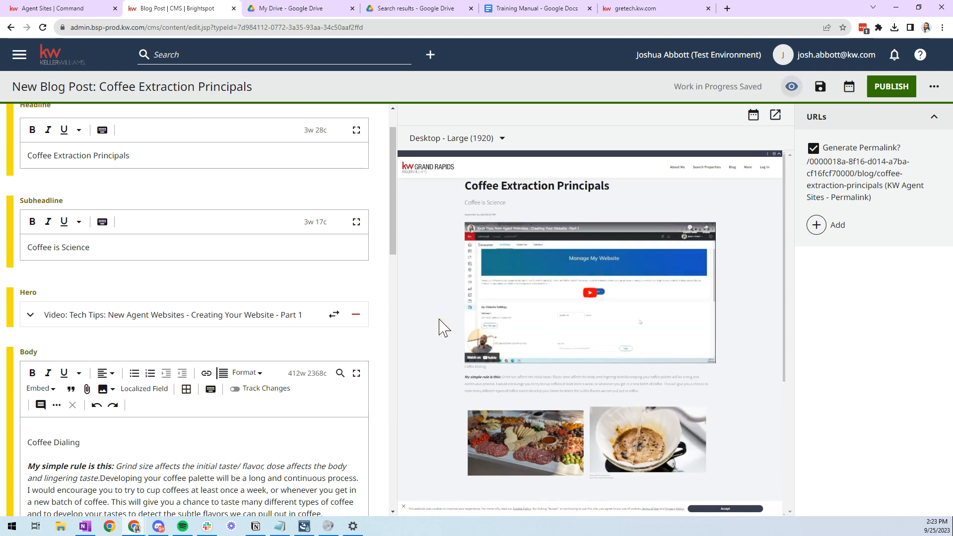